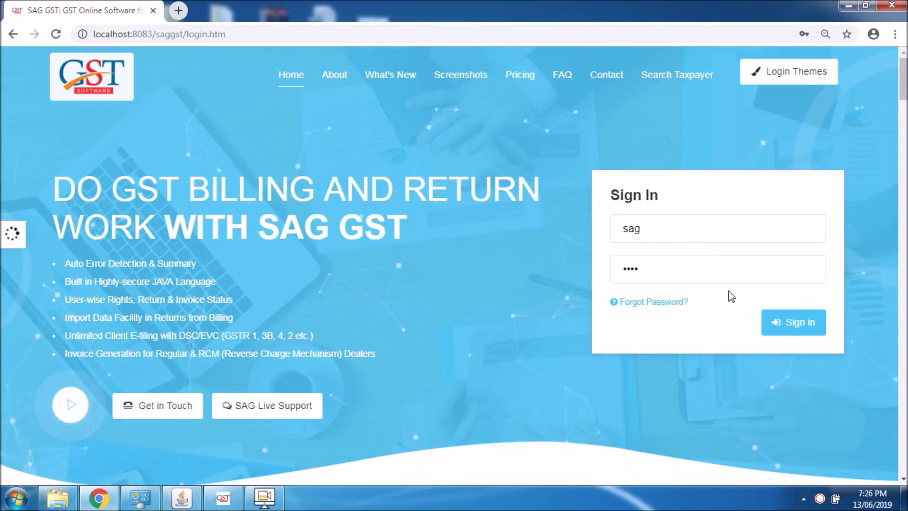
- Sign in to the GST software with the prefilled credentials and open the GSTR-9C return
{"action": "left_click", "coordinate": [778, 326]}
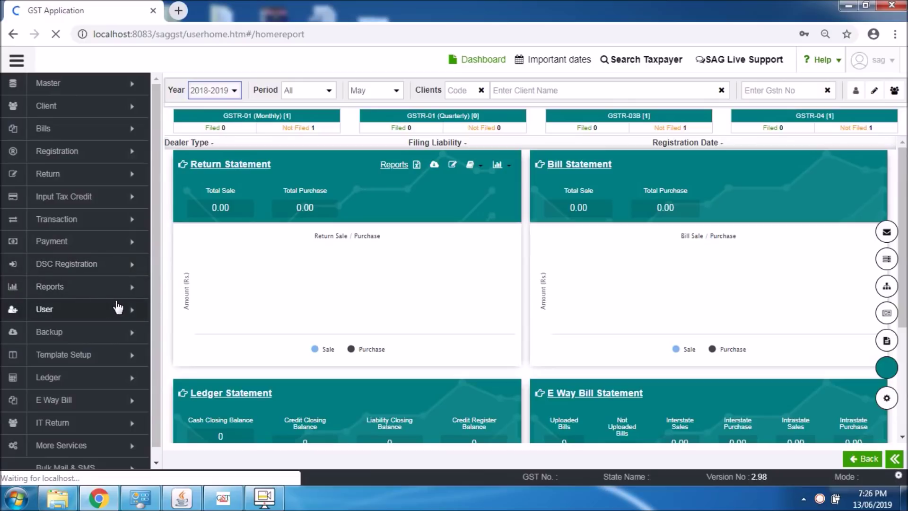
{"action": "left_click", "coordinate": [133, 179]}
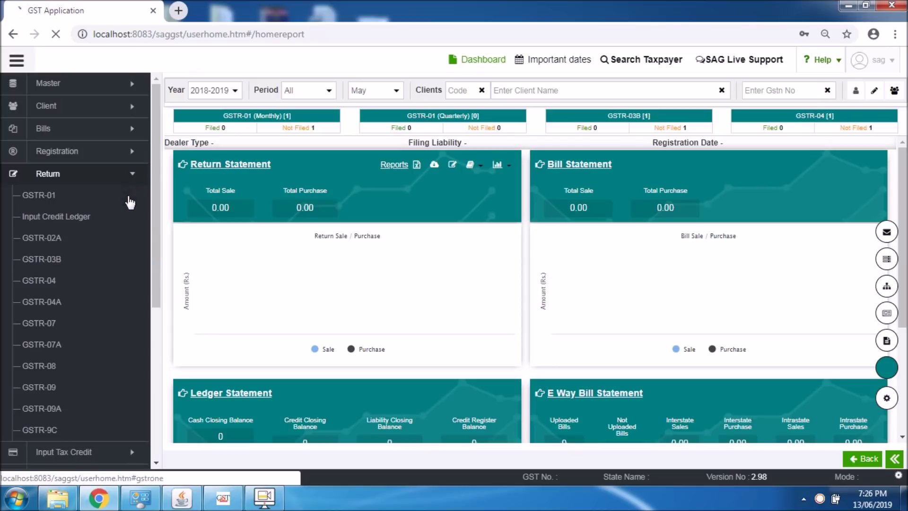
{"action": "left_click", "coordinate": [40, 430]}
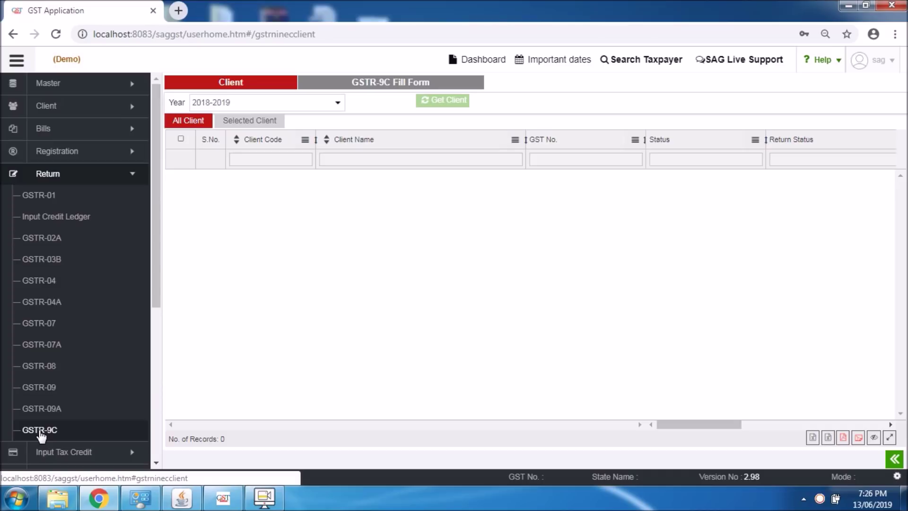
{"action": "left_click", "coordinate": [22, 431]}
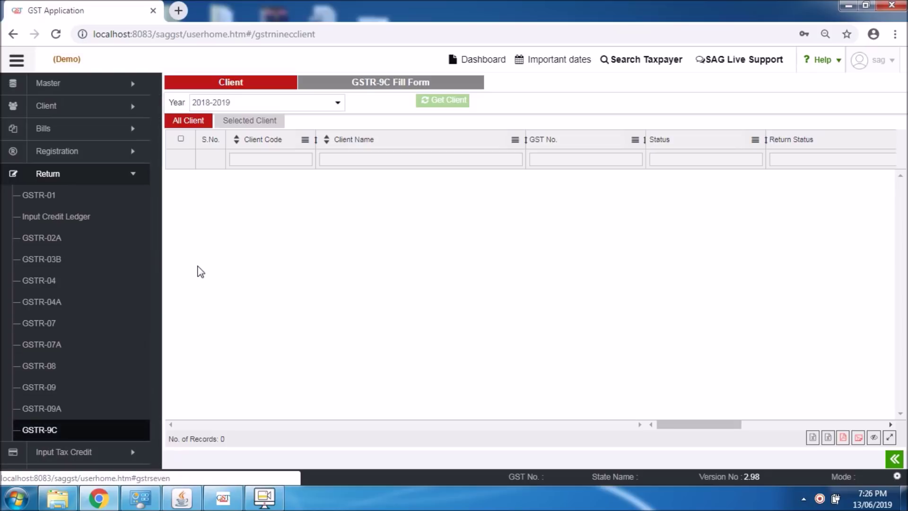
- Load the client list for year 2017-2018 and select the client XYZ LTD
{"action": "left_click", "coordinate": [280, 106]}
{"action": "left_click", "coordinate": [254, 117]}
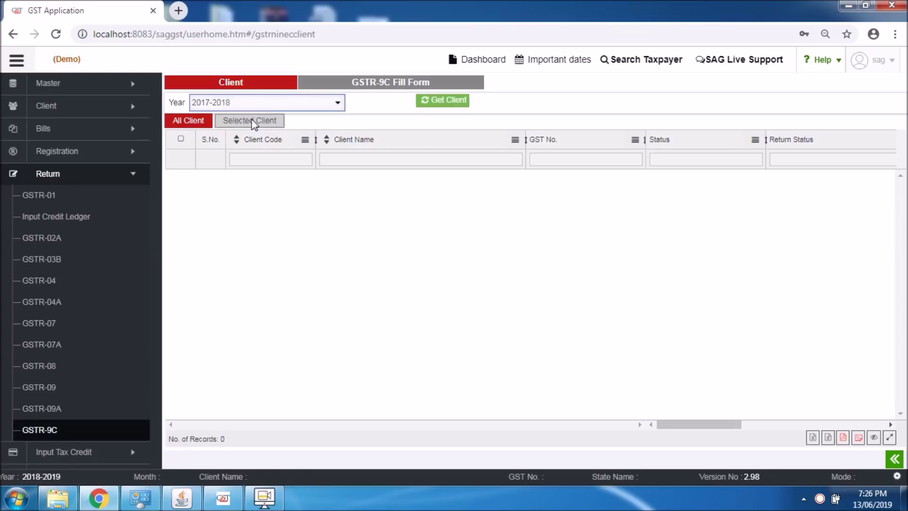
{"action": "left_click", "coordinate": [438, 105]}
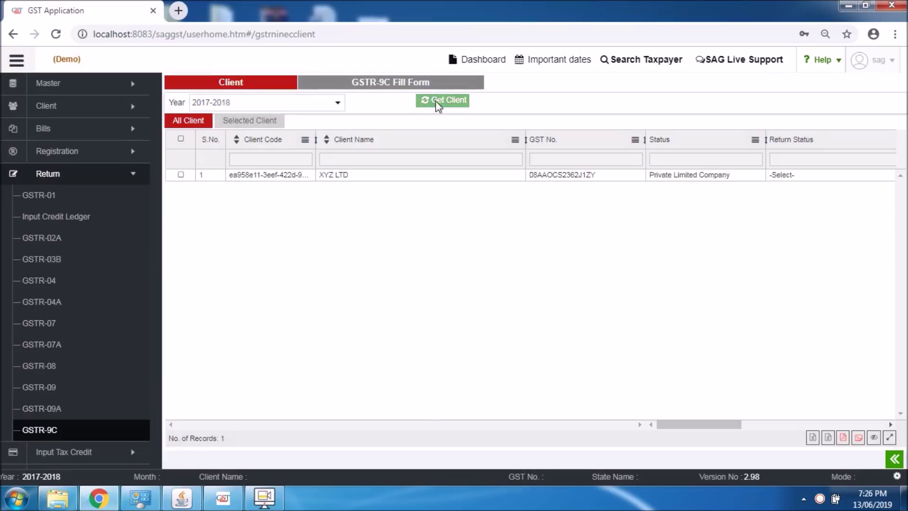
{"action": "left_click", "coordinate": [182, 175]}
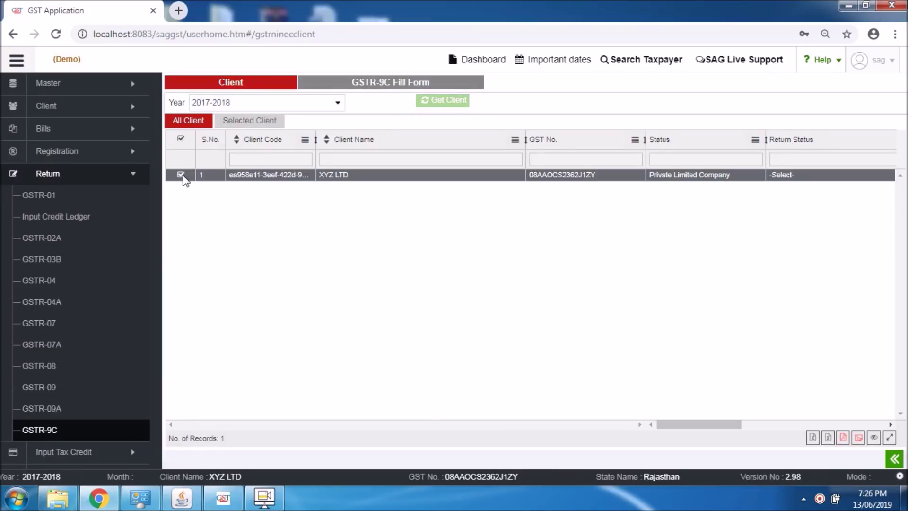
- Open the GSTR-9C fill form for the selected client and read the help note for turnover row 5A
{"action": "left_click", "coordinate": [378, 84]}
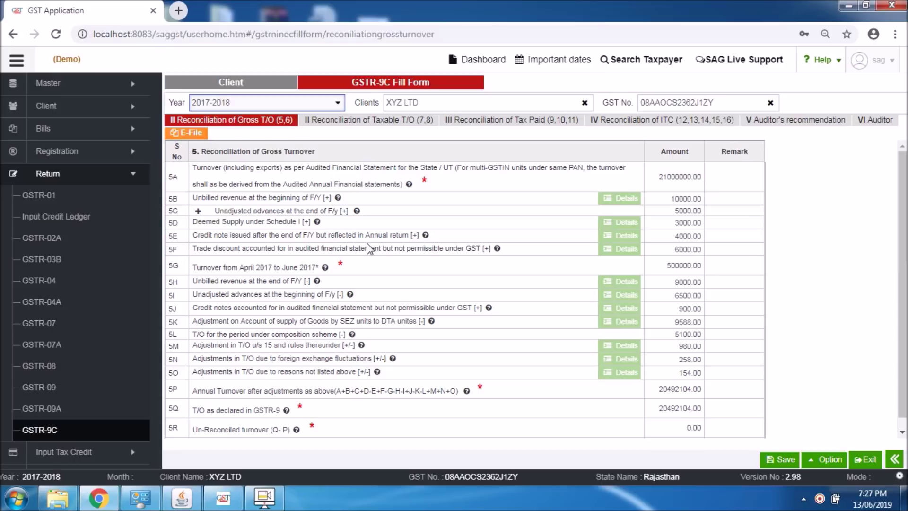
{"action": "left_click", "coordinate": [409, 185]}
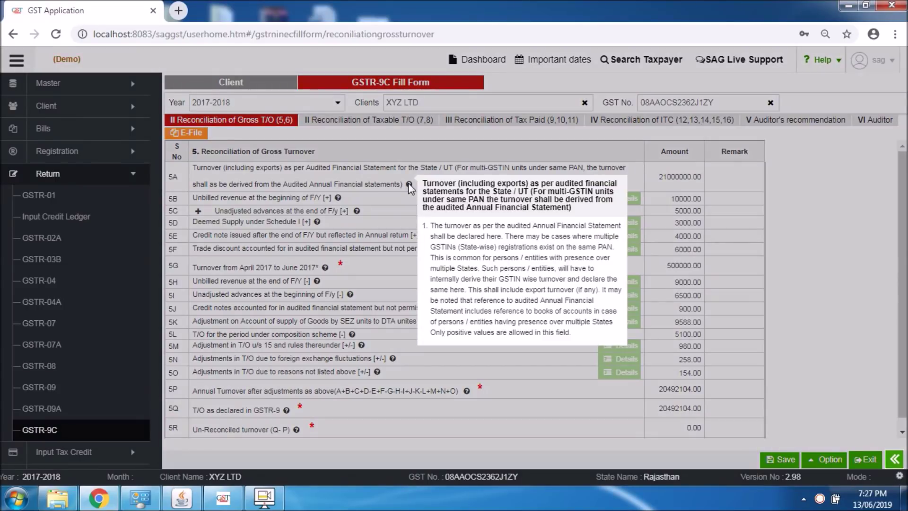
{"action": "left_click", "coordinate": [370, 267]}
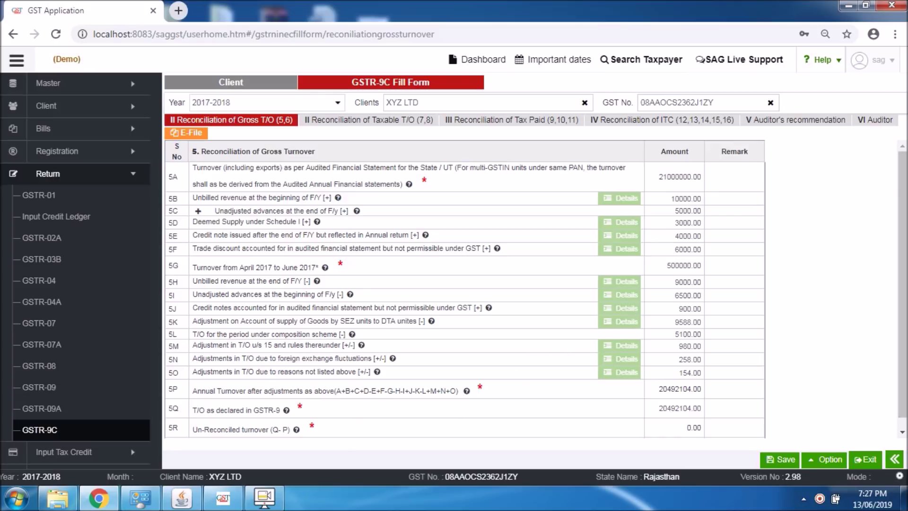
- Open the import of GSTR-9C data from Excel
{"action": "left_click", "coordinate": [845, 460]}
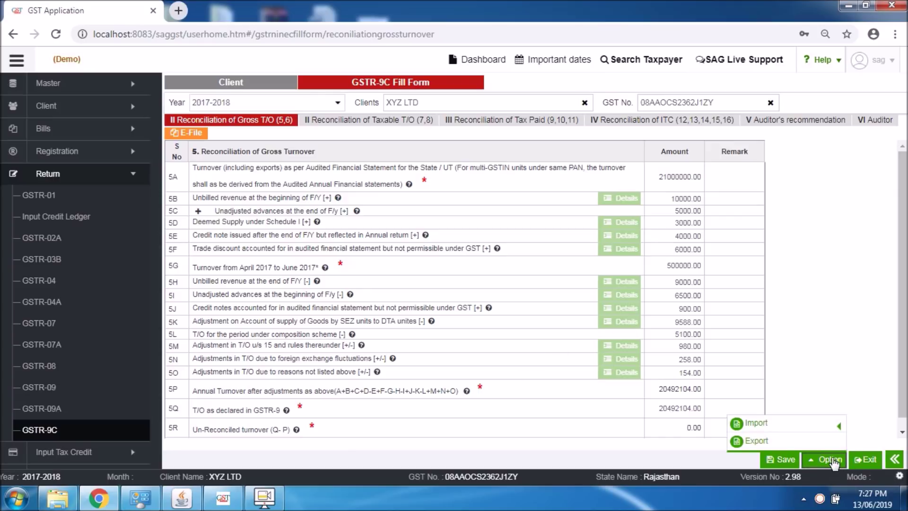
{"action": "mouse_move", "coordinate": [830, 431]}
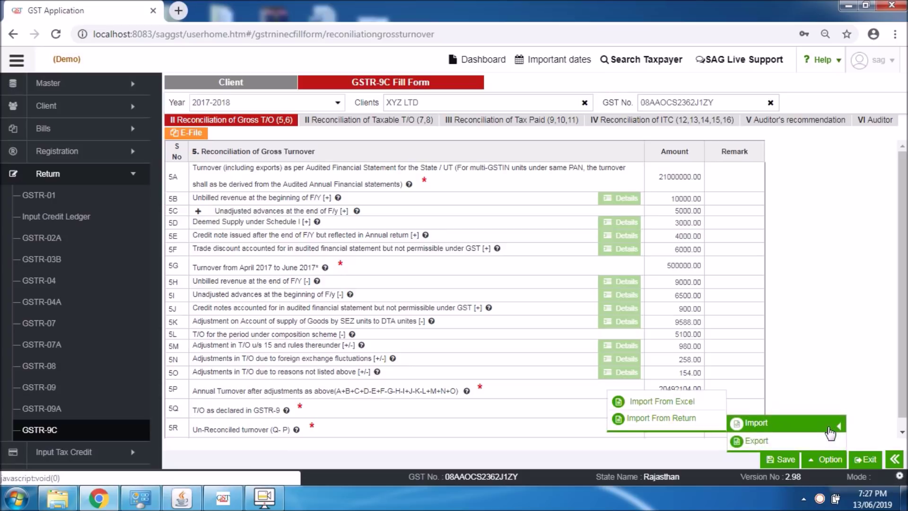
{"action": "mouse_move", "coordinate": [825, 460]}
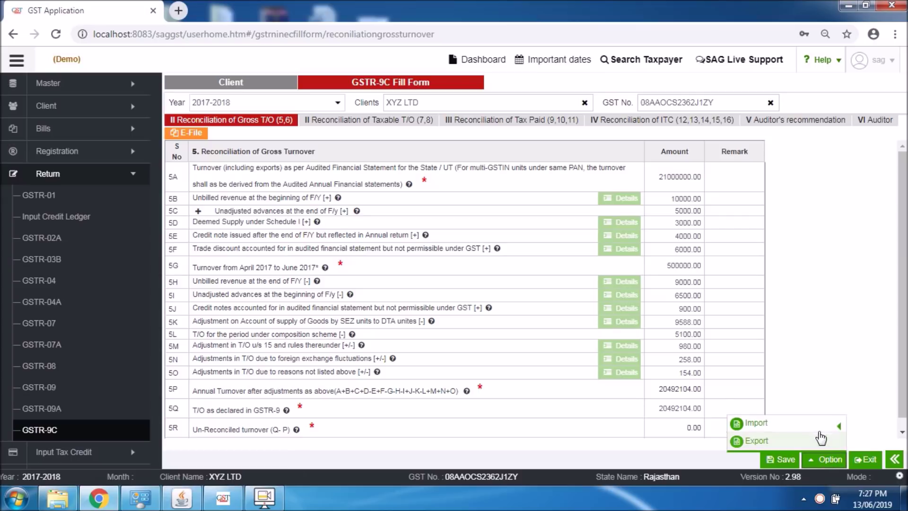
{"action": "mouse_move", "coordinate": [760, 425]}
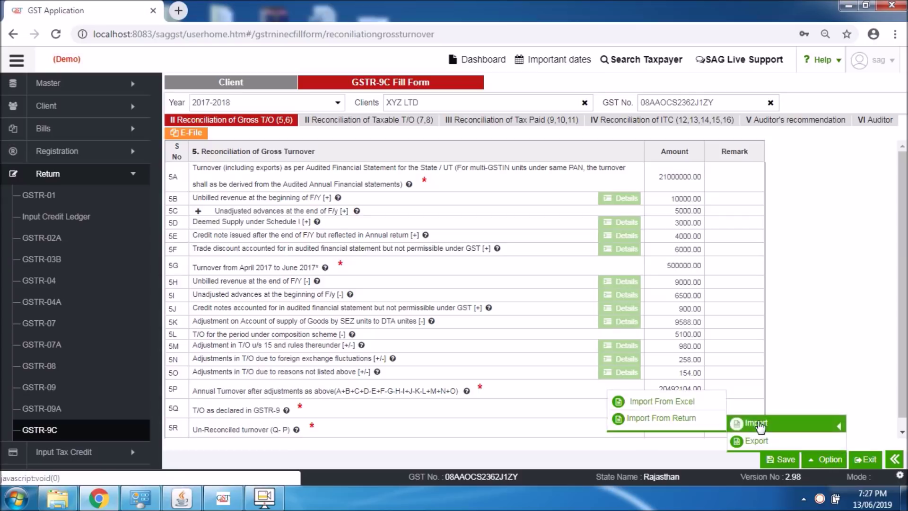
{"action": "left_click", "coordinate": [694, 407]}
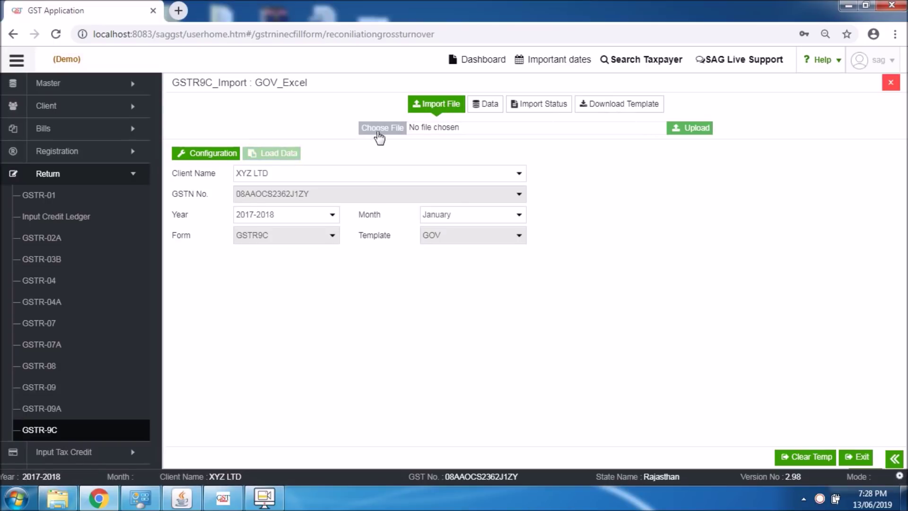
- Upload the government Excel file GSTR 9C_1.xlsm from the Desktop and load its data
{"action": "left_click", "coordinate": [396, 129]}
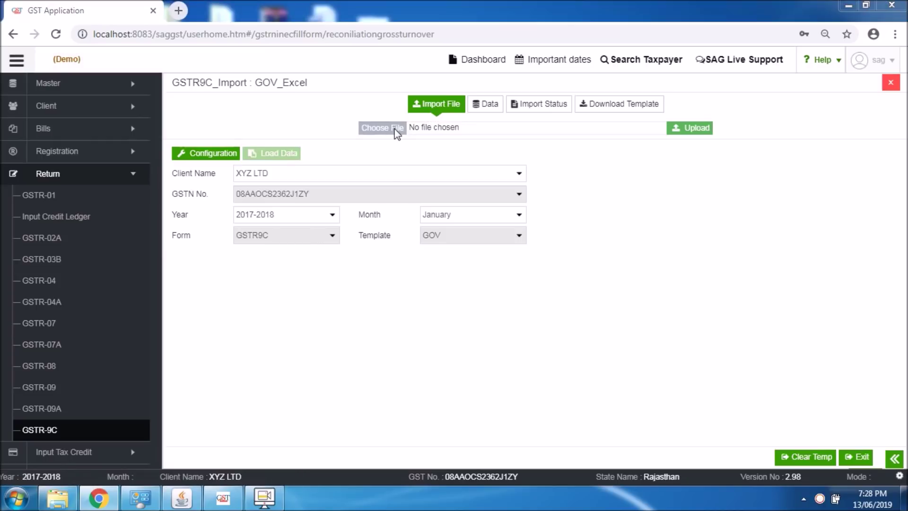
{"action": "left_click", "coordinate": [73, 89]}
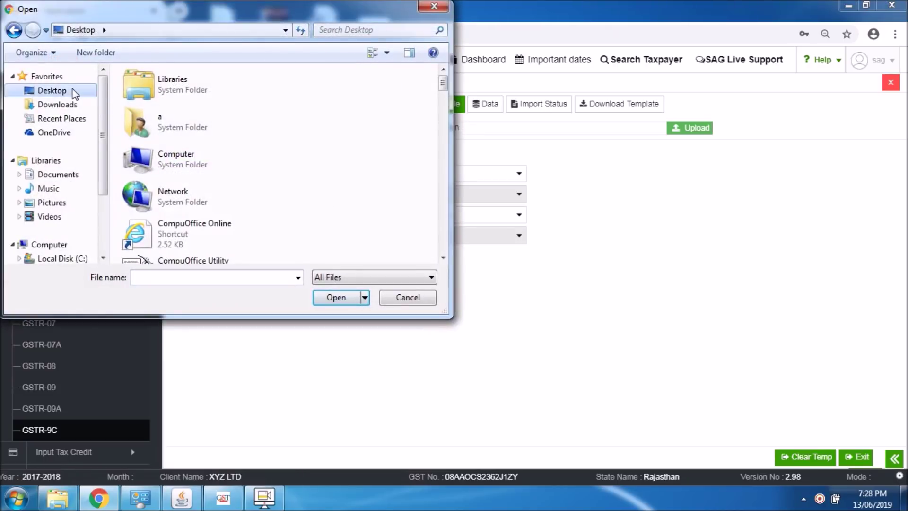
{"action": "left_click_drag", "start_coordinate": [443, 87], "coordinate": [425, 200]}
{"action": "left_click", "coordinate": [211, 176]}
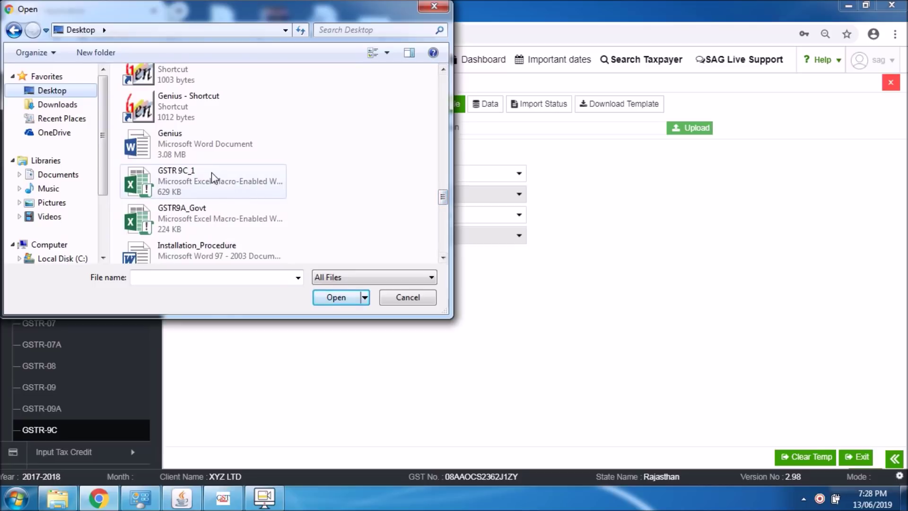
{"action": "left_click", "coordinate": [324, 297]}
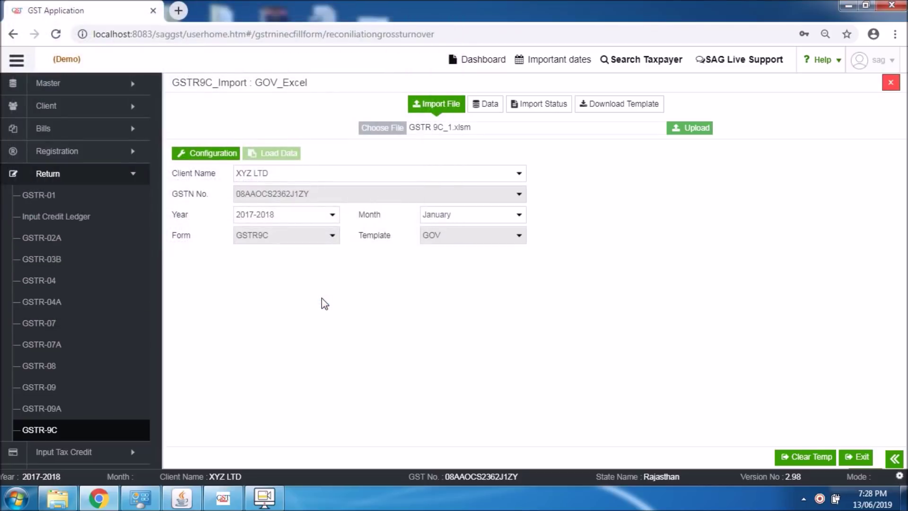
{"action": "left_click", "coordinate": [677, 129]}
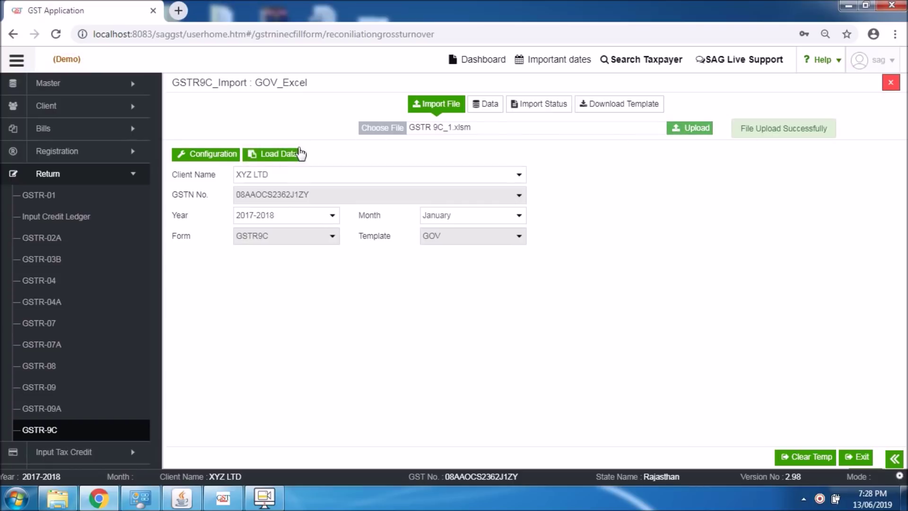
{"action": "left_click", "coordinate": [269, 157]}
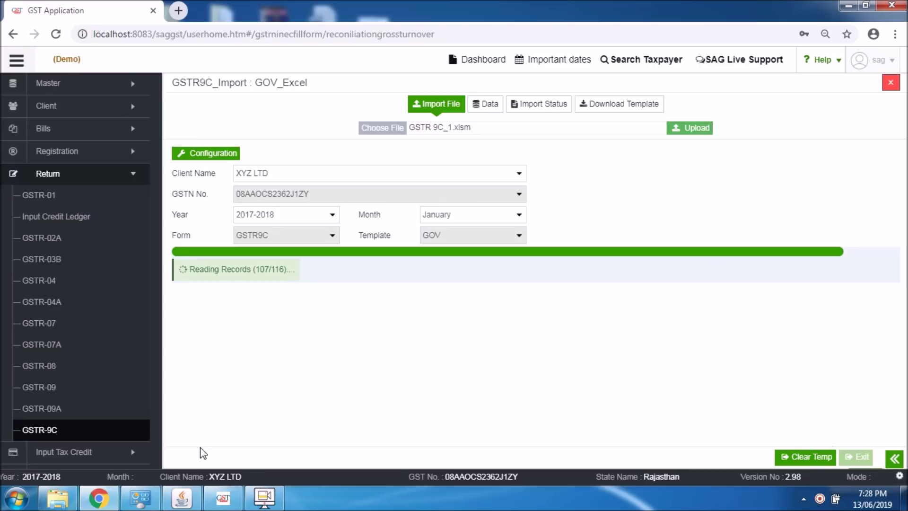
- Select the loaded records of all form sections, import the valid data and return to the fill form
{"action": "mouse_move", "coordinate": [263, 499]}
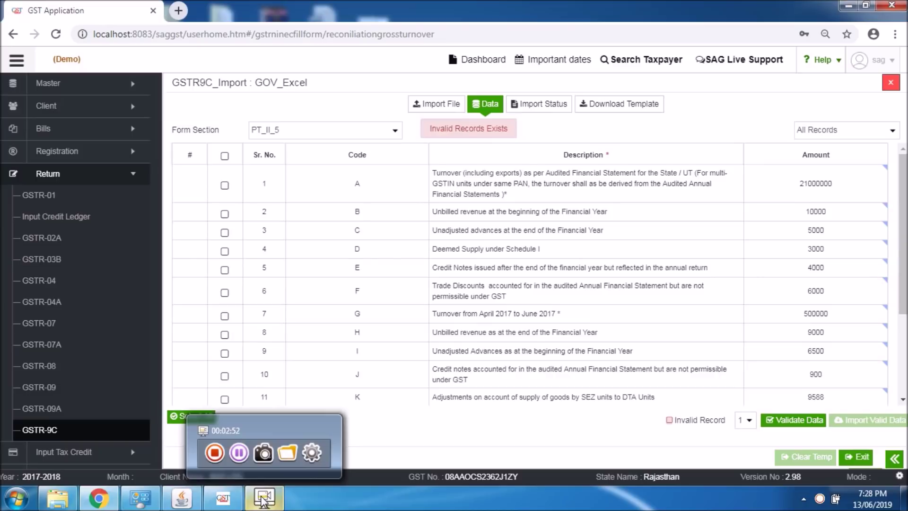
{"action": "left_click", "coordinate": [384, 132]}
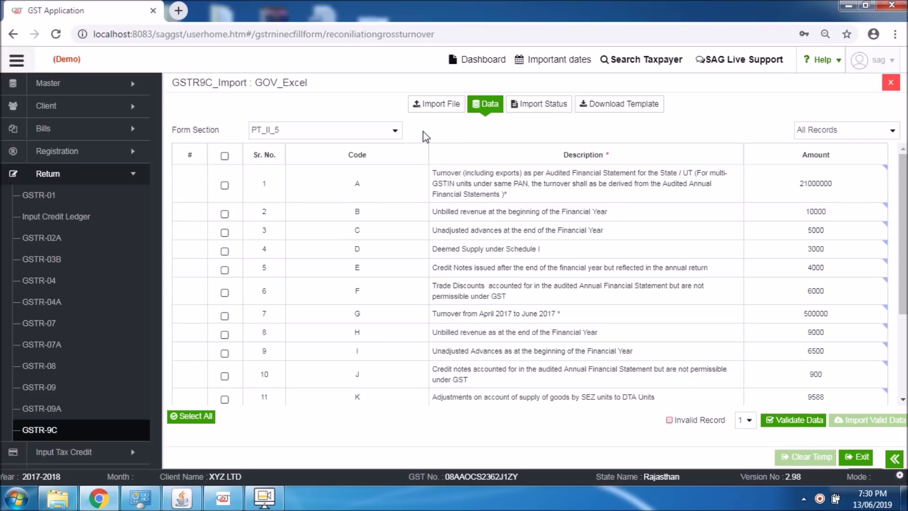
{"action": "scroll", "coordinate": [492, 209], "scroll_direction": "down", "scroll_amount": 3}
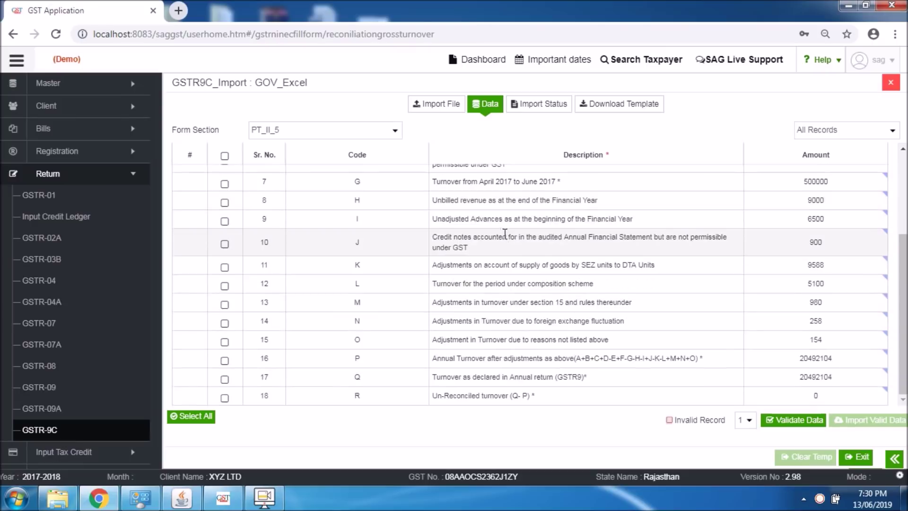
{"action": "scroll", "coordinate": [503, 239], "scroll_direction": "up", "scroll_amount": 3}
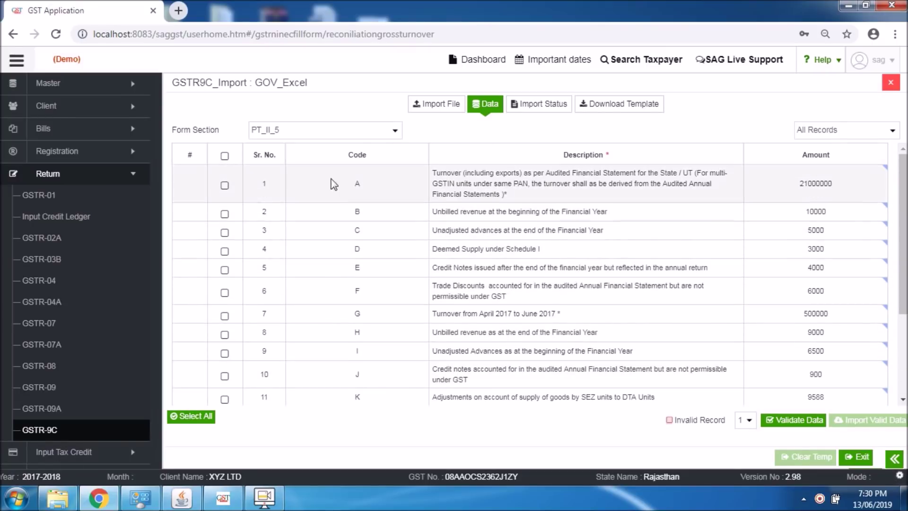
{"action": "left_click", "coordinate": [190, 416]}
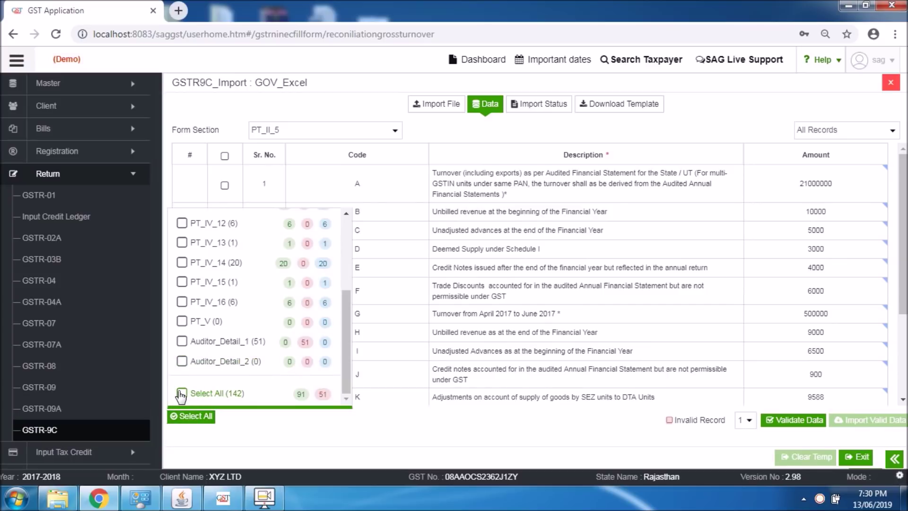
{"action": "left_click", "coordinate": [181, 393]}
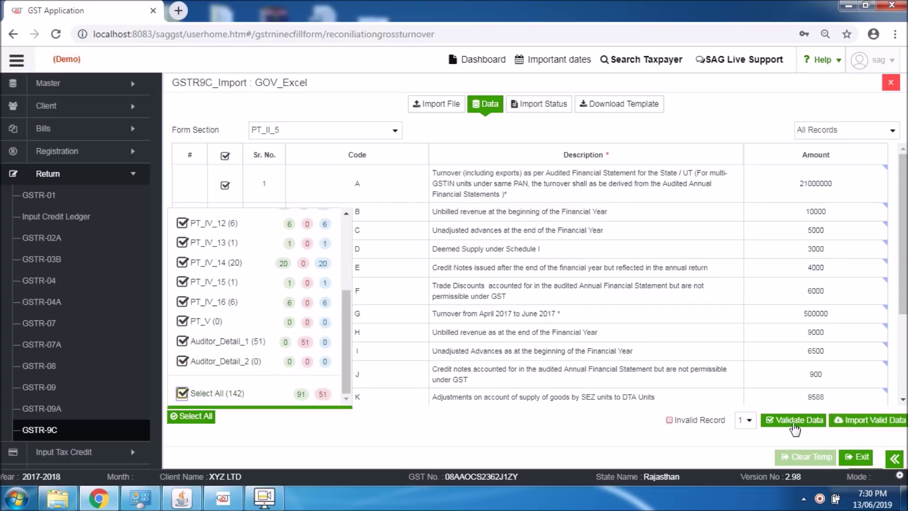
{"action": "left_click", "coordinate": [856, 420]}
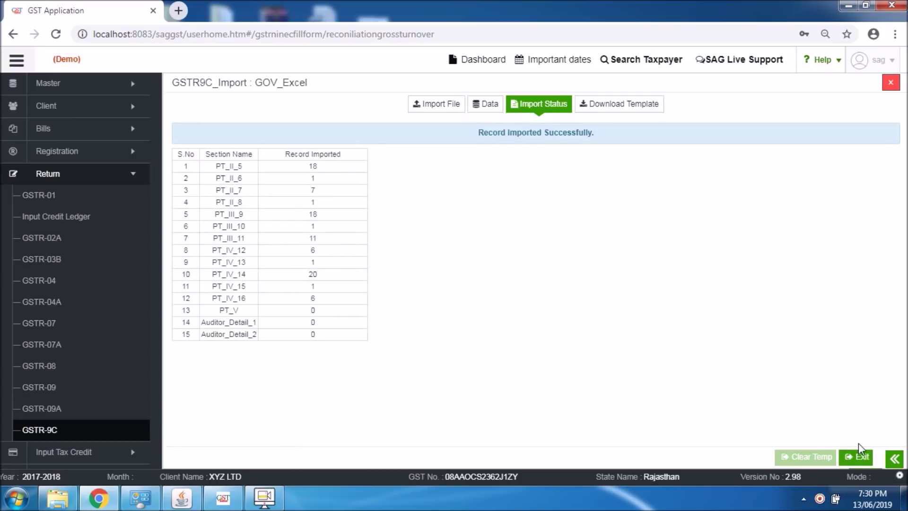
{"action": "left_click", "coordinate": [870, 465]}
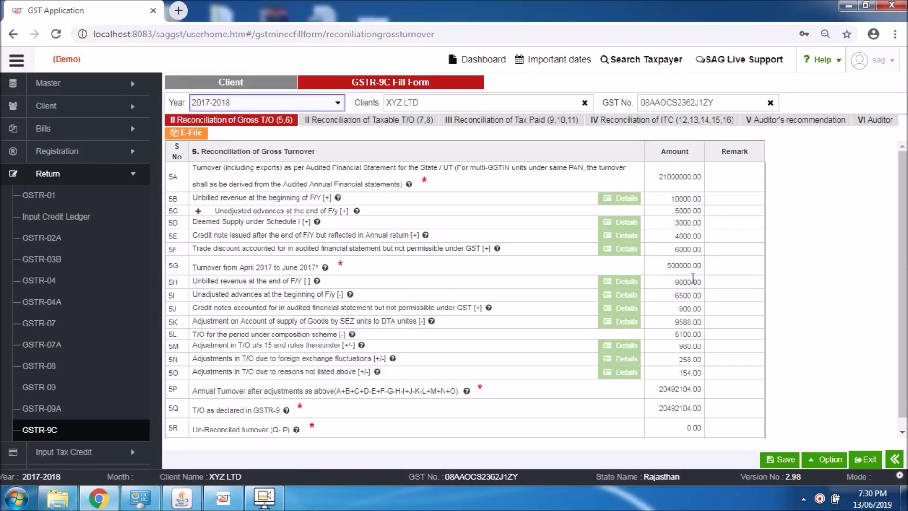
- Set the 5B unbilled revenue amount to 0, view its bill-wise detail entry page and close it
{"action": "left_click", "coordinate": [836, 496]}
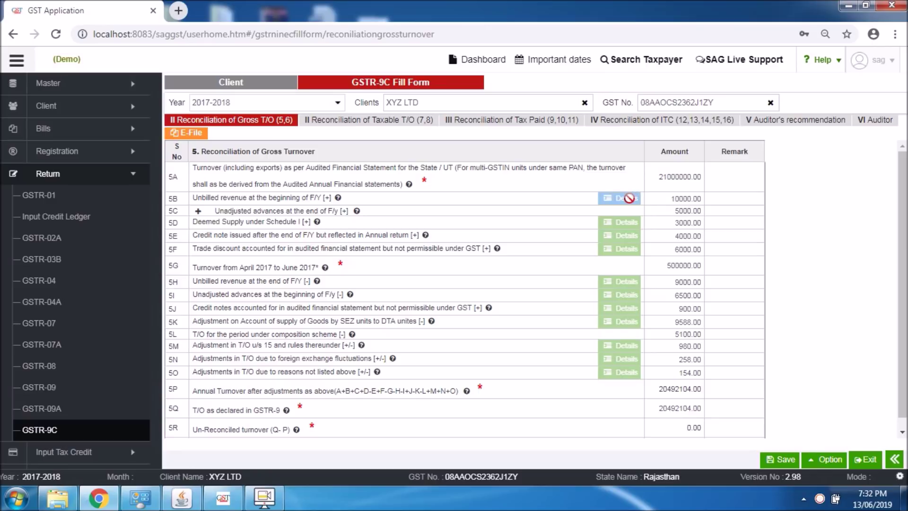
{"action": "left_click", "coordinate": [663, 200]}
{"action": "left_click_drag", "start_coordinate": [663, 201], "coordinate": [704, 198]}
{"action": "type", "text": "0"}
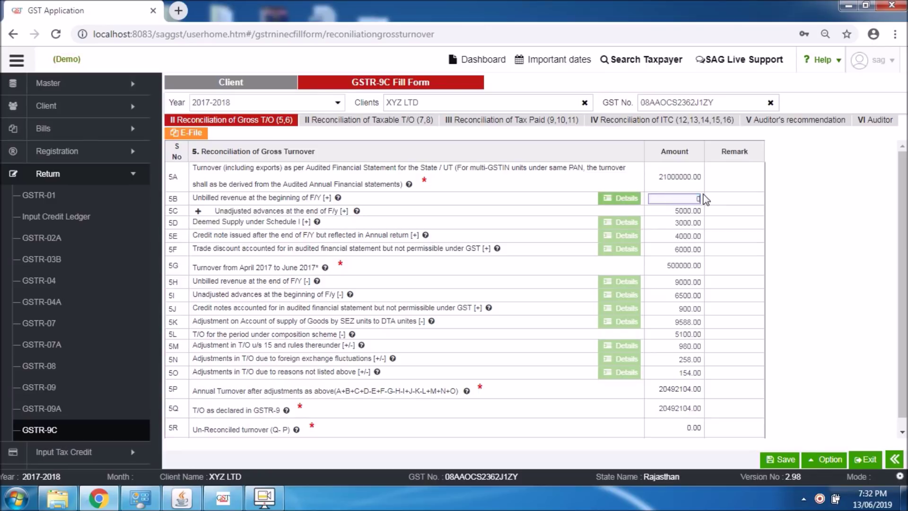
{"action": "left_click", "coordinate": [620, 202]}
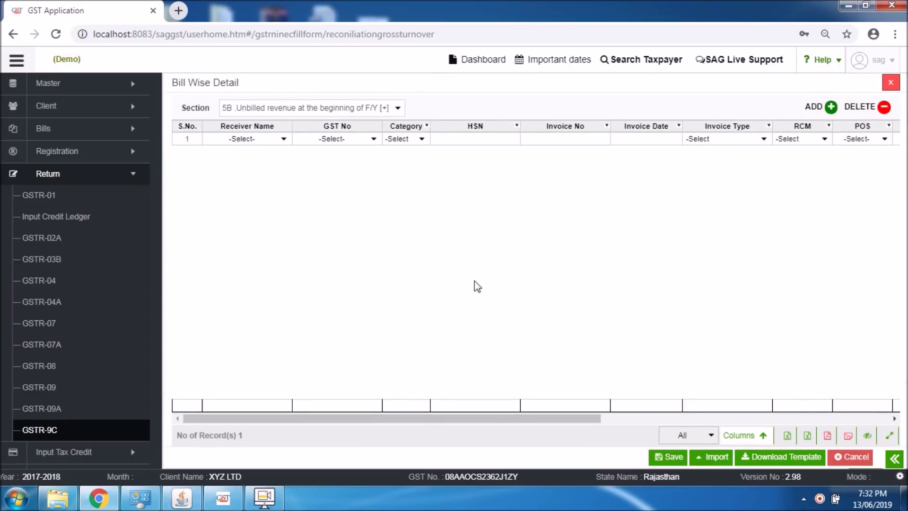
{"action": "left_click", "coordinate": [892, 85]}
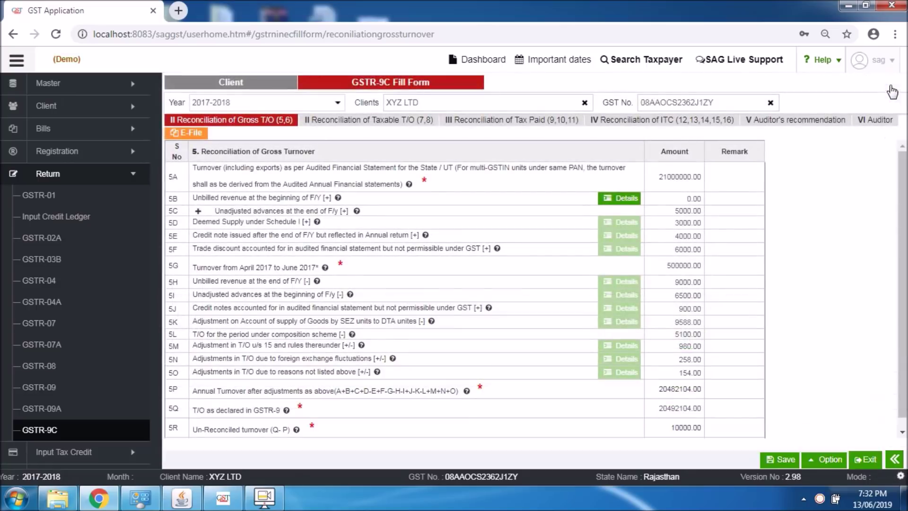
- Set the amount of row 5B, unbilled revenue at the beginning of the financial year, to 10000
{"action": "left_click", "coordinate": [674, 199]}
{"action": "type", "text": "100000"}
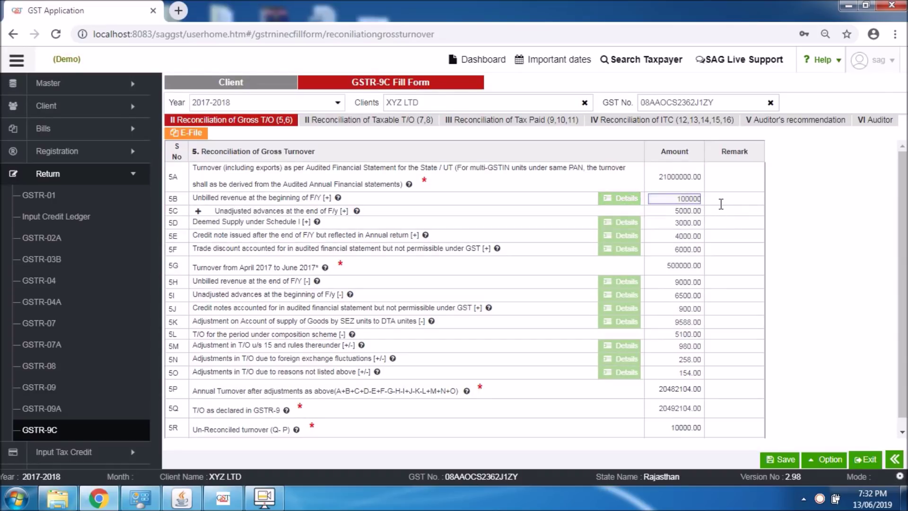
{"action": "left_click", "coordinate": [729, 212]}
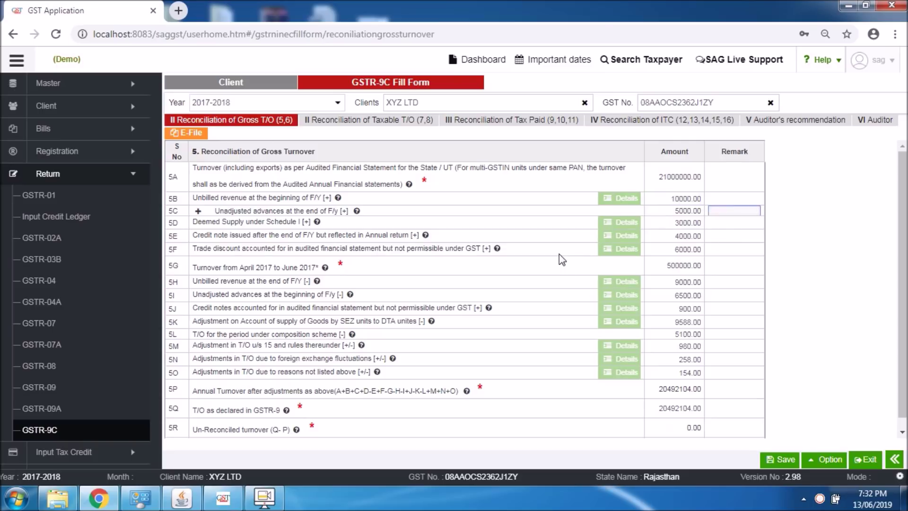
- Expand the reasons for un-reconciled difference in row 6, add an empty second reason line, remove it and collapse the row
{"action": "scroll", "coordinate": [558, 255], "scroll_direction": "down", "scroll_amount": 1}
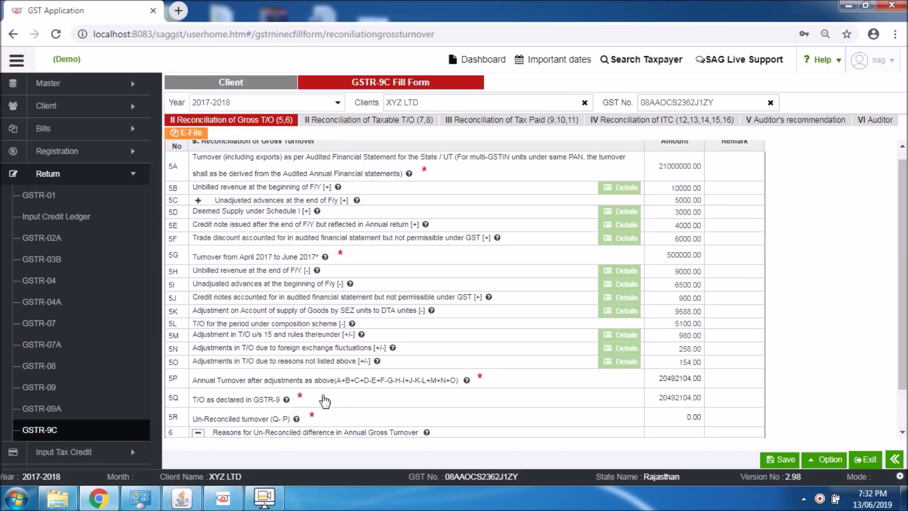
{"action": "left_click", "coordinate": [199, 432]}
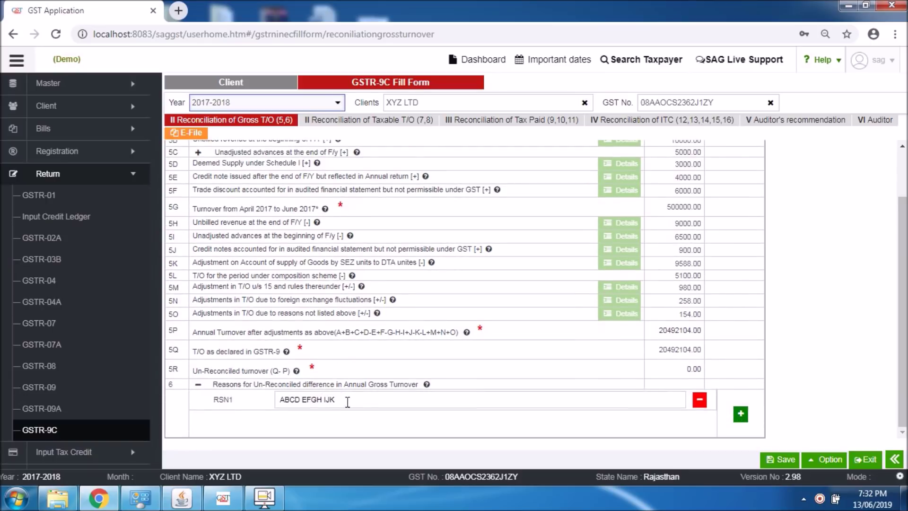
{"action": "triple_click", "coordinate": [353, 401]}
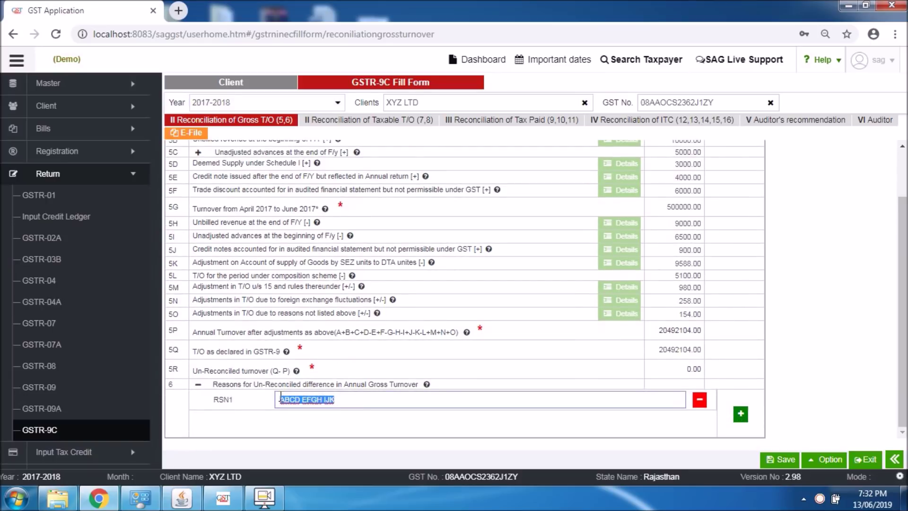
{"action": "left_click", "coordinate": [740, 414]}
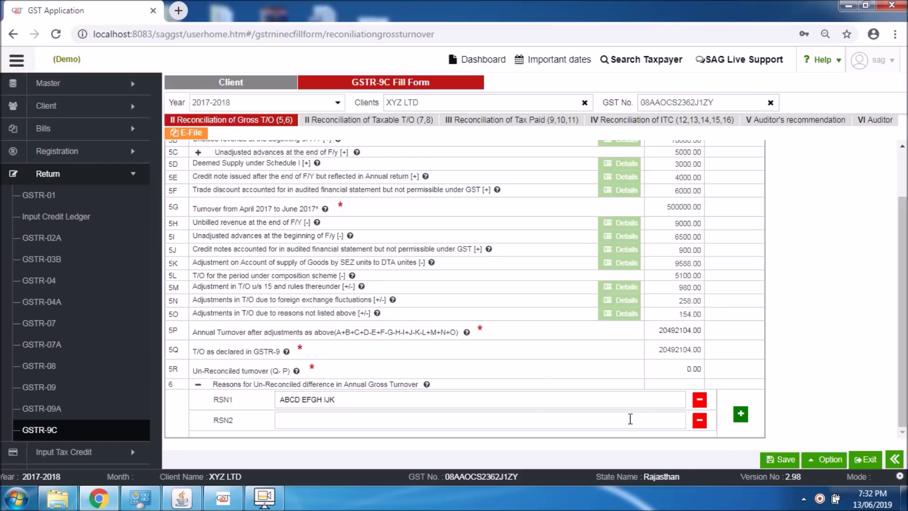
{"action": "left_click", "coordinate": [547, 420]}
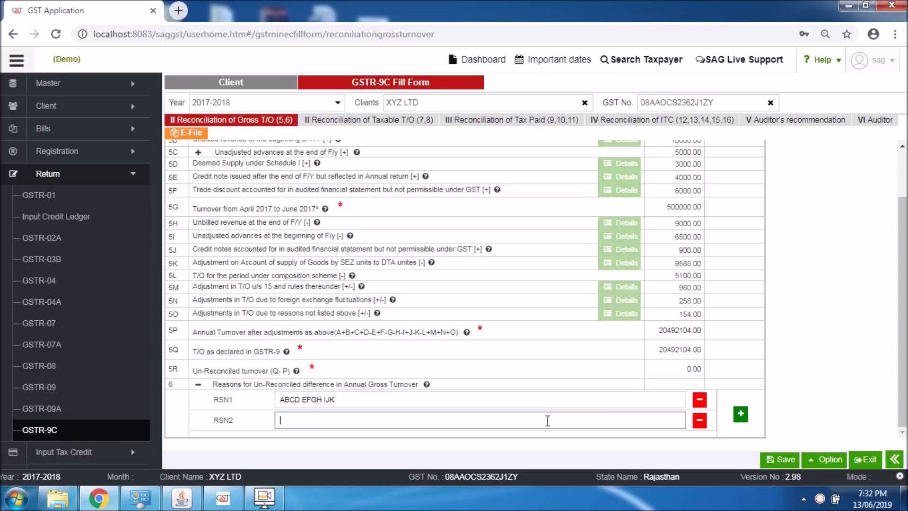
{"action": "left_click", "coordinate": [700, 420]}
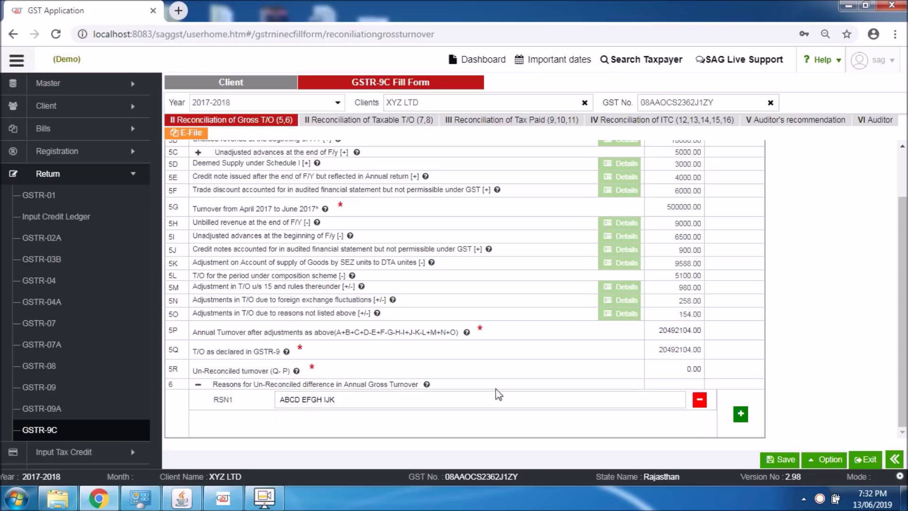
{"action": "left_click", "coordinate": [198, 384]}
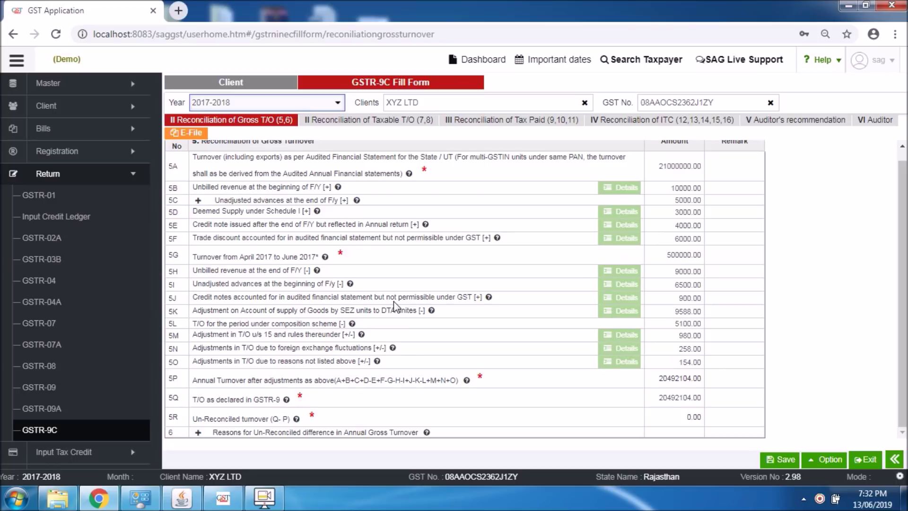
- View the help note for row 5M, adjustment in turnover under section 15, and save the gross turnover section
{"action": "left_click", "coordinate": [361, 335]}
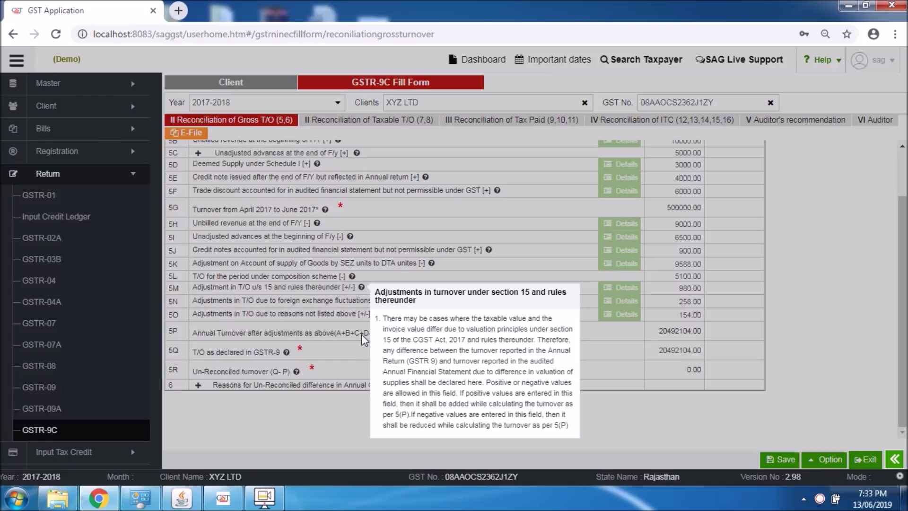
{"action": "left_click", "coordinate": [502, 281]}
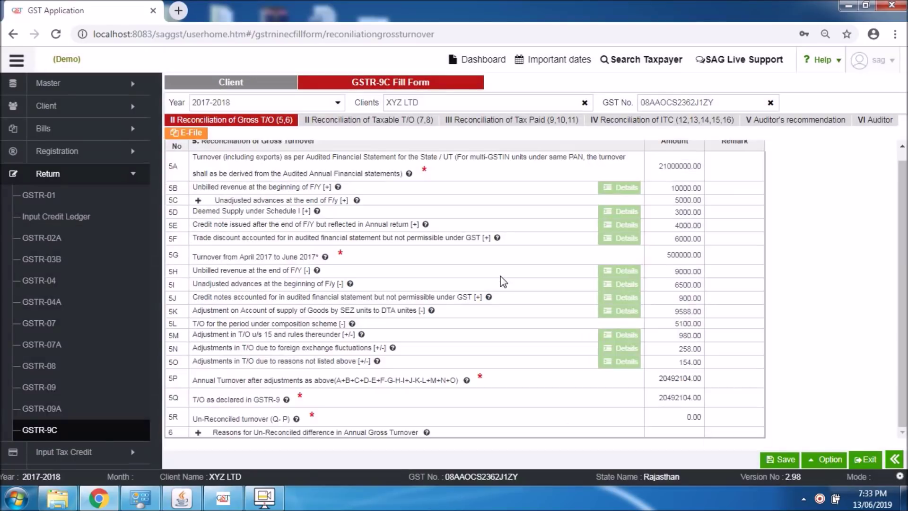
{"action": "left_click", "coordinate": [778, 461]}
- Open the taxable turnover reconciliation (7,8) and expand the breakdowns of rows 7B and 7C
{"action": "left_click", "coordinate": [386, 123]}
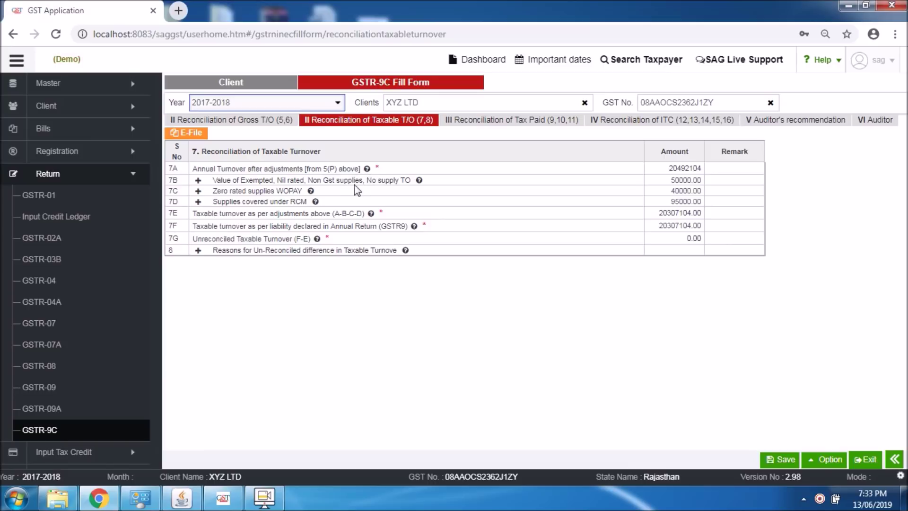
{"action": "left_click", "coordinate": [198, 182]}
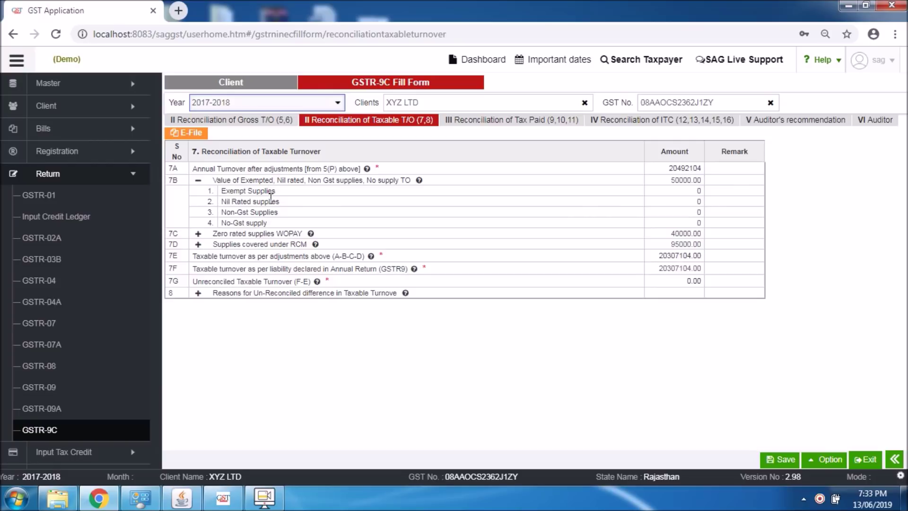
{"action": "left_click", "coordinate": [198, 233]}
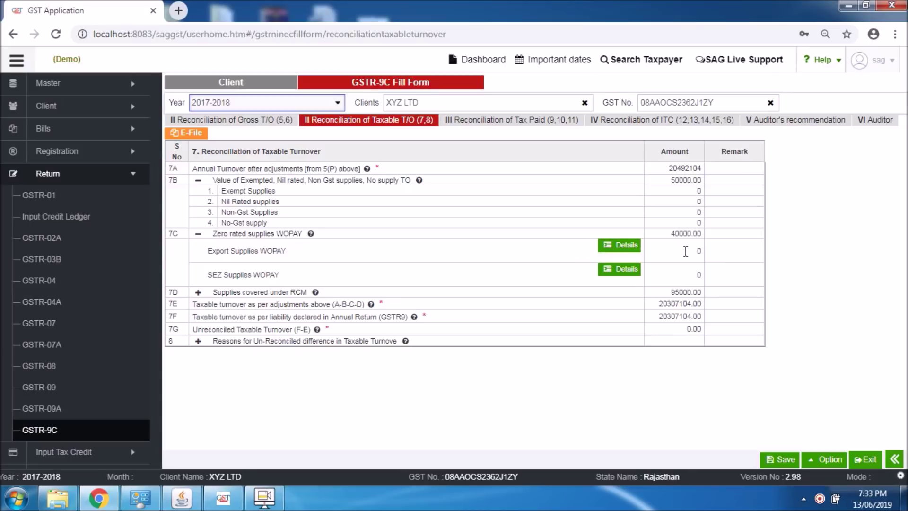
- View the bill-wise detail page for Export Supplies WOPAY, close it and check the section's import options
{"action": "left_click", "coordinate": [623, 252]}
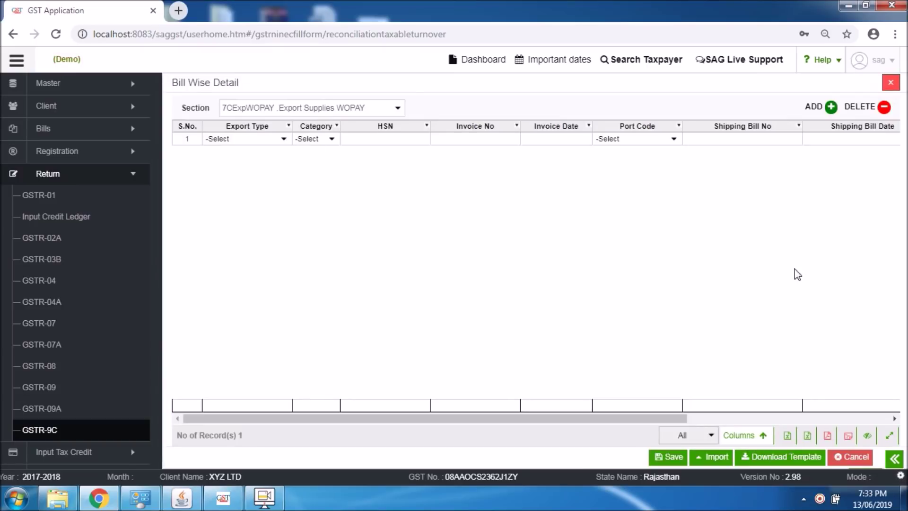
{"action": "left_click", "coordinate": [890, 83]}
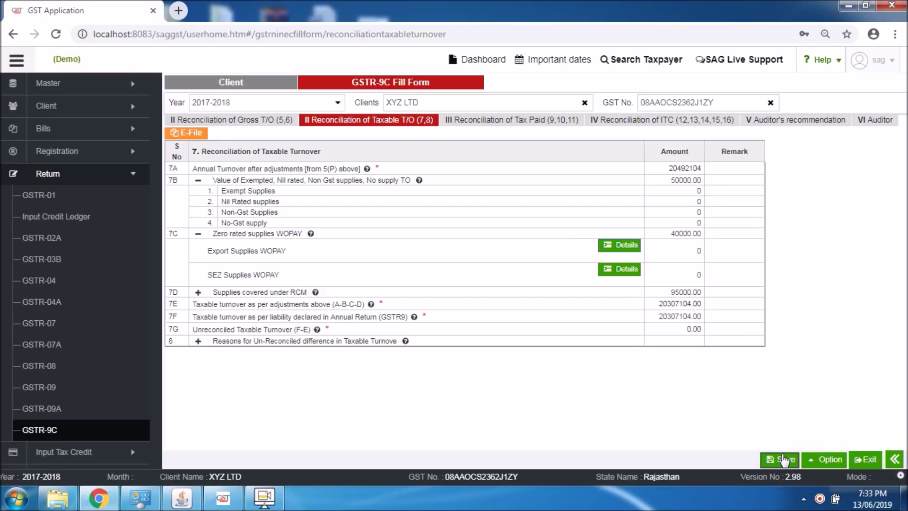
{"action": "left_click", "coordinate": [819, 466]}
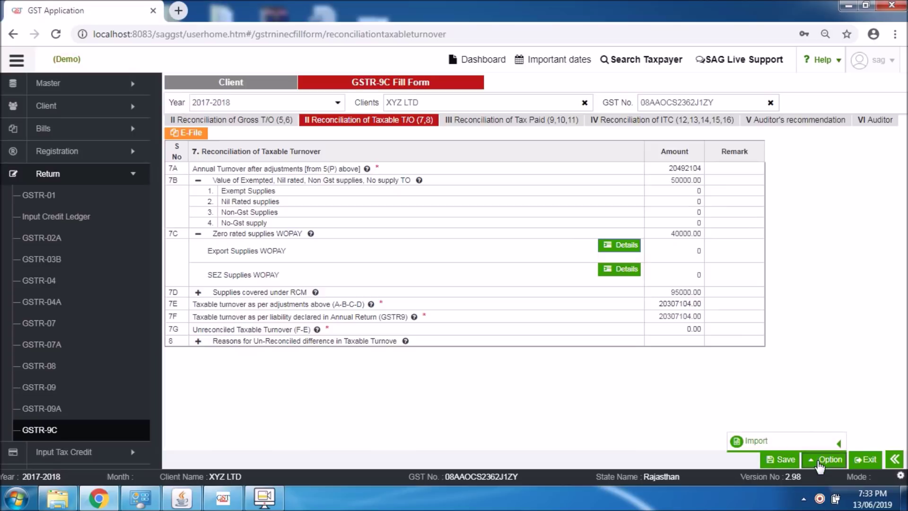
{"action": "mouse_move", "coordinate": [818, 447]}
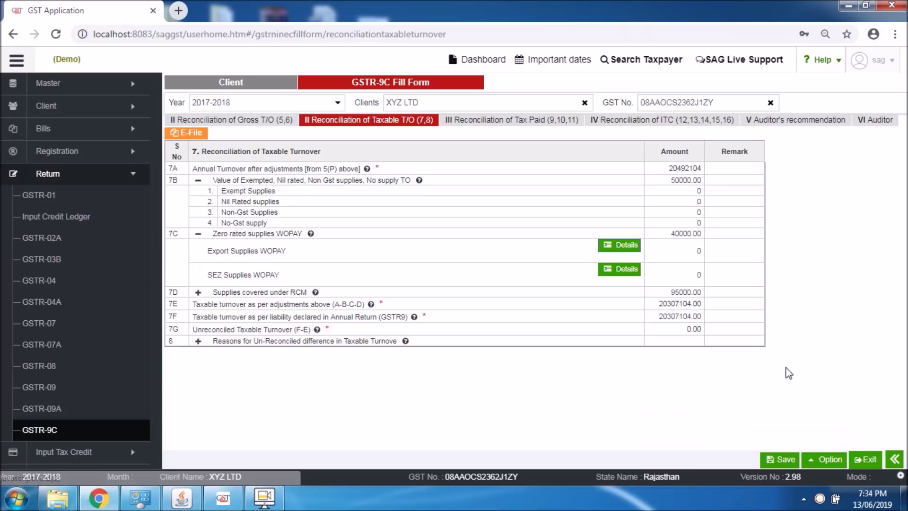
- Review table 9 rate-wise liability, its row 10 reasons and table 11 additional amount payable in the tax paid reconciliation
{"action": "left_click", "coordinate": [465, 123]}
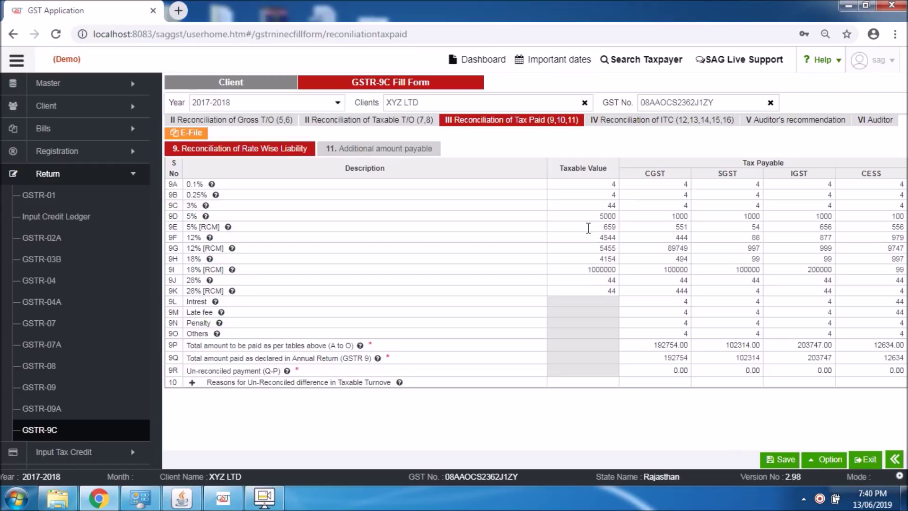
{"action": "left_click", "coordinate": [380, 151]}
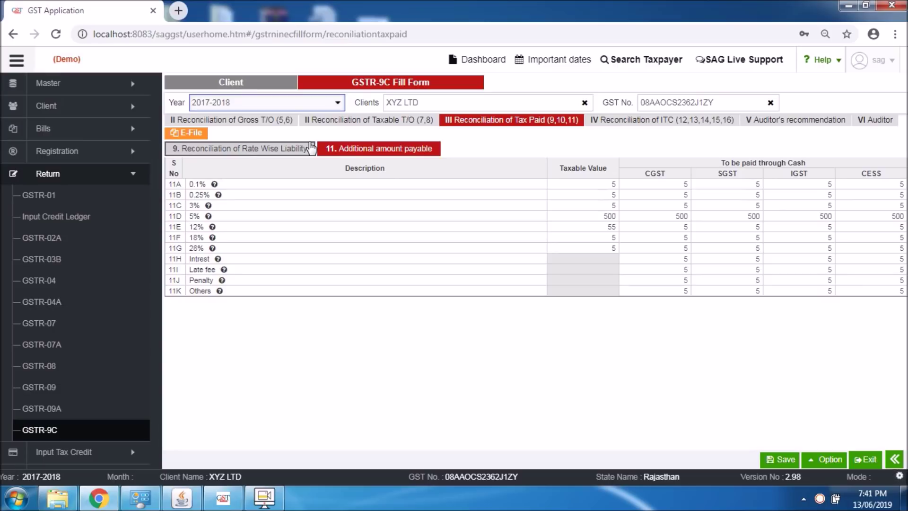
{"action": "left_click", "coordinate": [284, 149]}
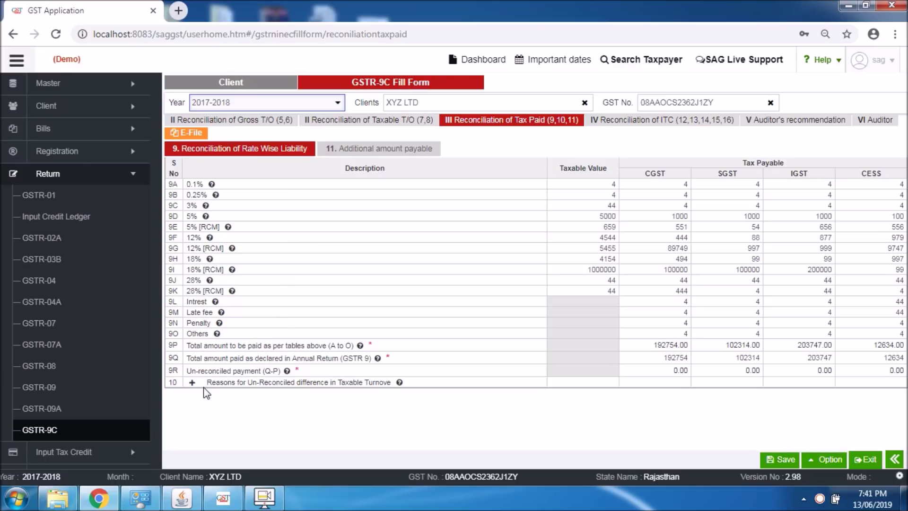
{"action": "left_click", "coordinate": [192, 382]}
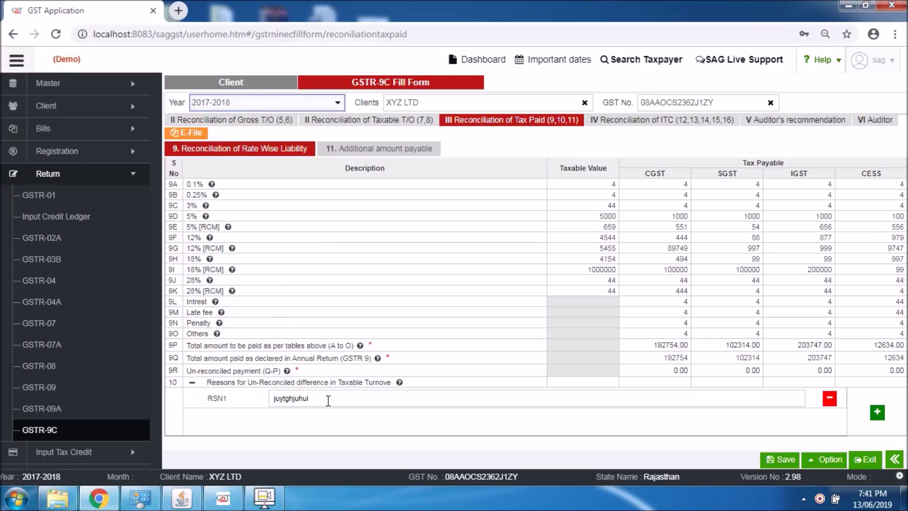
{"action": "left_click", "coordinate": [192, 384]}
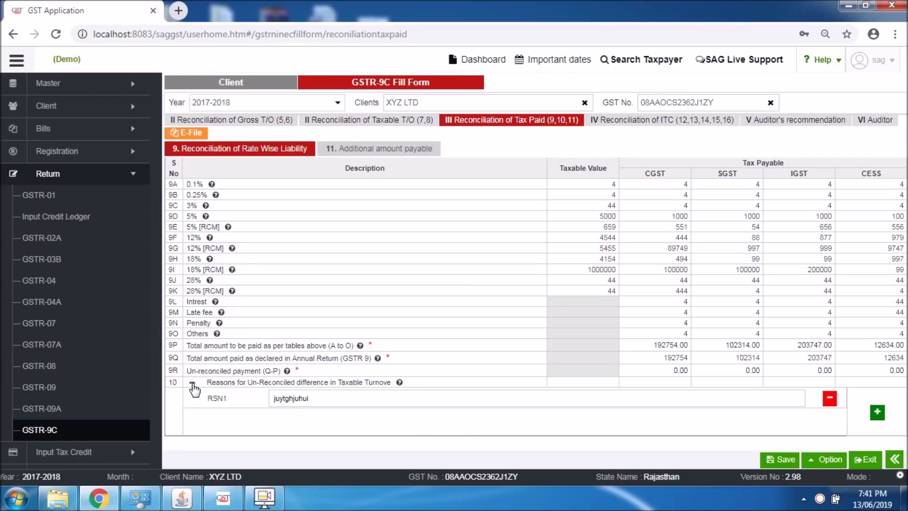
{"action": "left_click", "coordinate": [340, 151]}
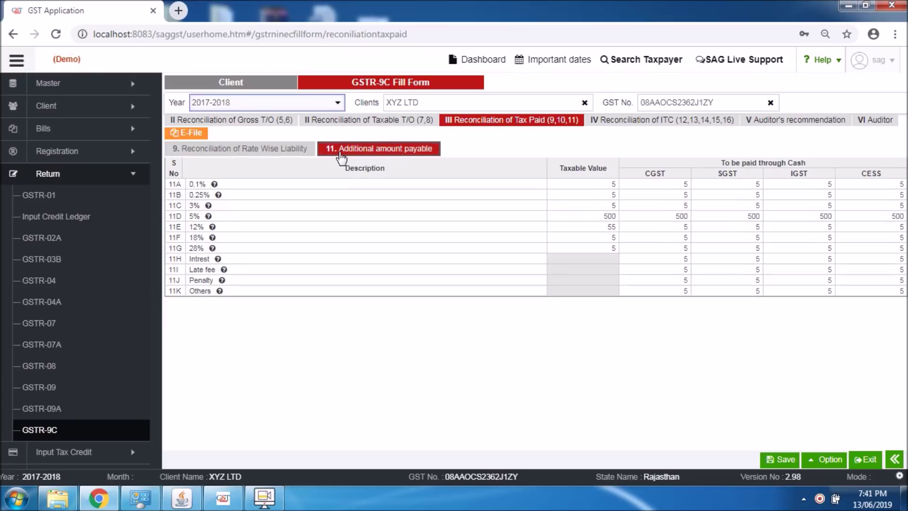
- Open the ITC reconciliation and examine the Excel import option and the row 13 reasons in the Net ITC table
{"action": "left_click", "coordinate": [624, 124]}
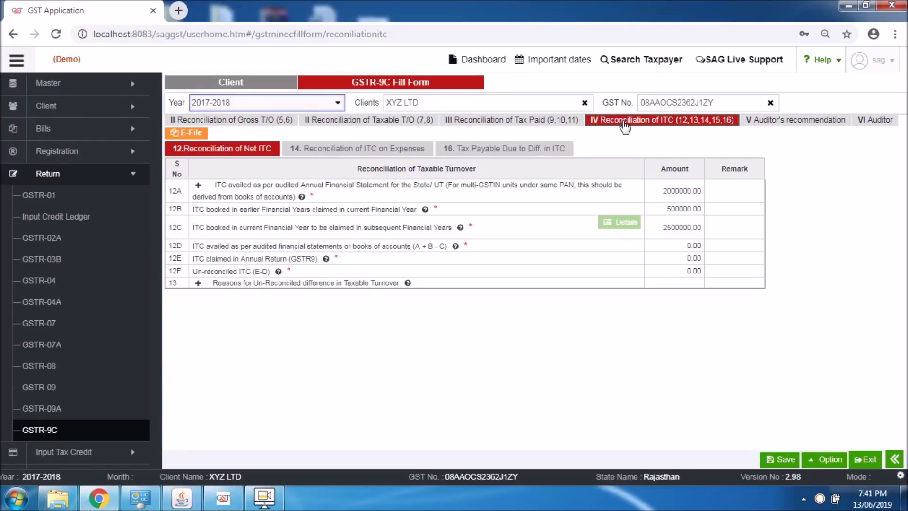
{"action": "left_click", "coordinate": [823, 459]}
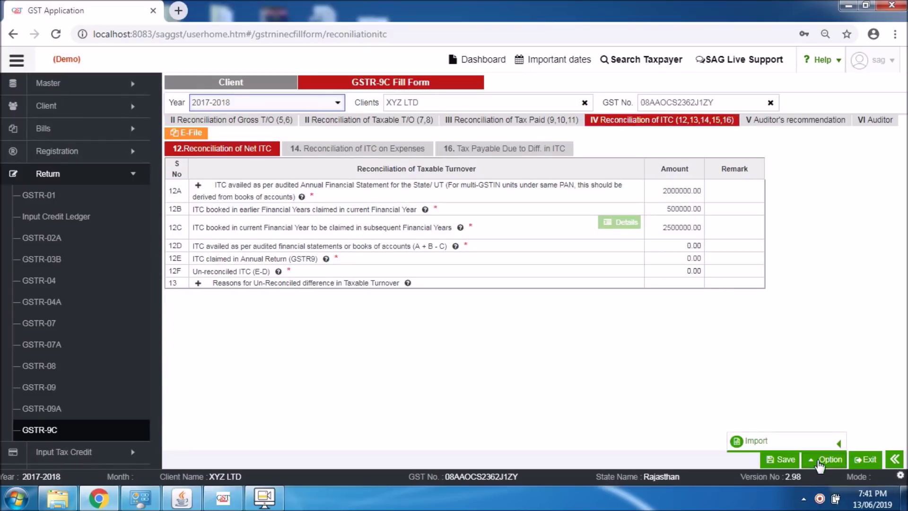
{"action": "mouse_move", "coordinate": [821, 448]}
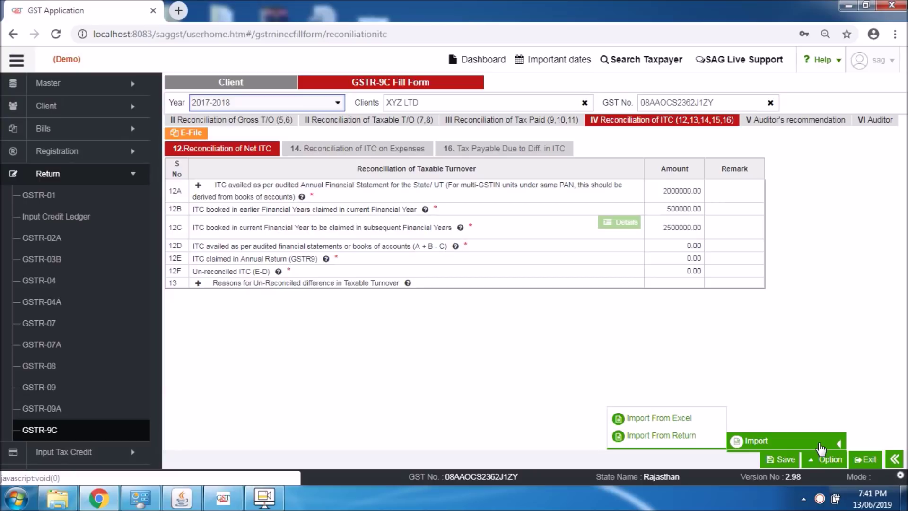
{"action": "left_click", "coordinate": [694, 419]}
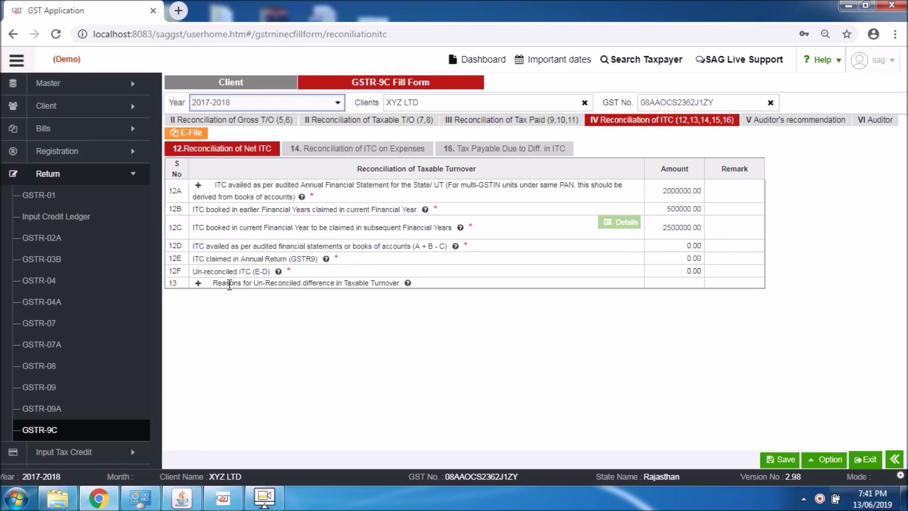
{"action": "left_click", "coordinate": [199, 284]}
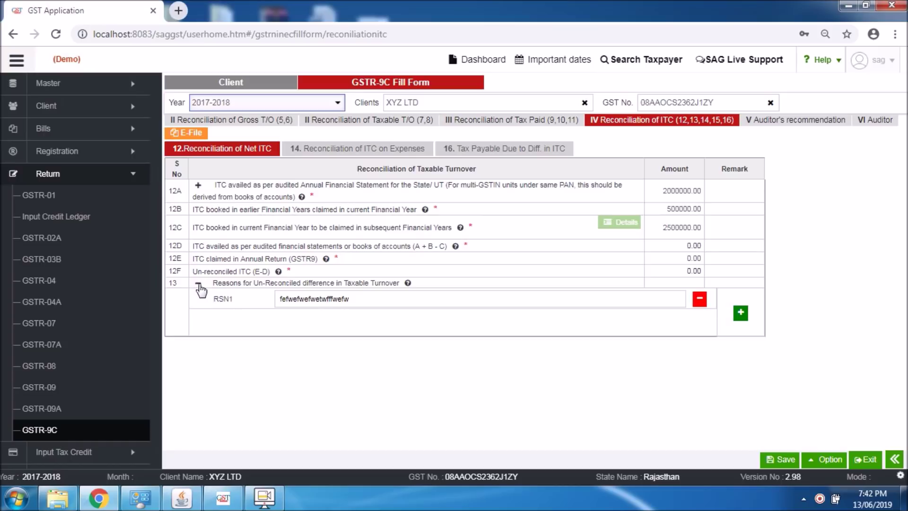
{"action": "left_click", "coordinate": [199, 286]}
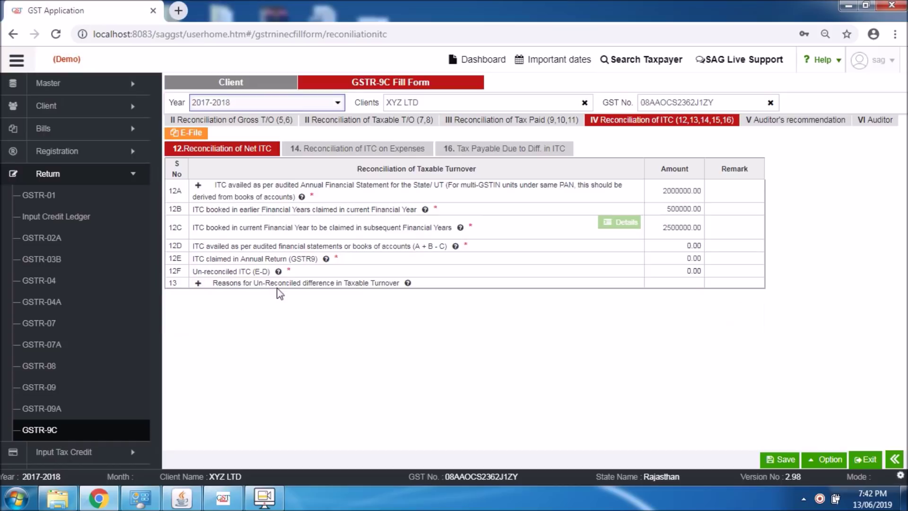
- Examine the ITC tables: 14 ITC on Expenses, 16 Tax Payable Due to Difference in ITC, and 12 Net ITC
{"action": "left_click", "coordinate": [349, 153]}
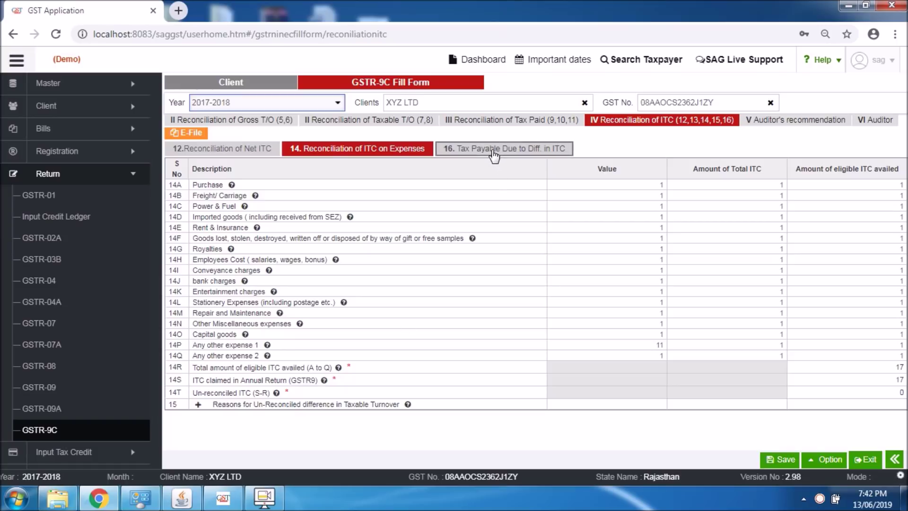
{"action": "left_click", "coordinate": [494, 151]}
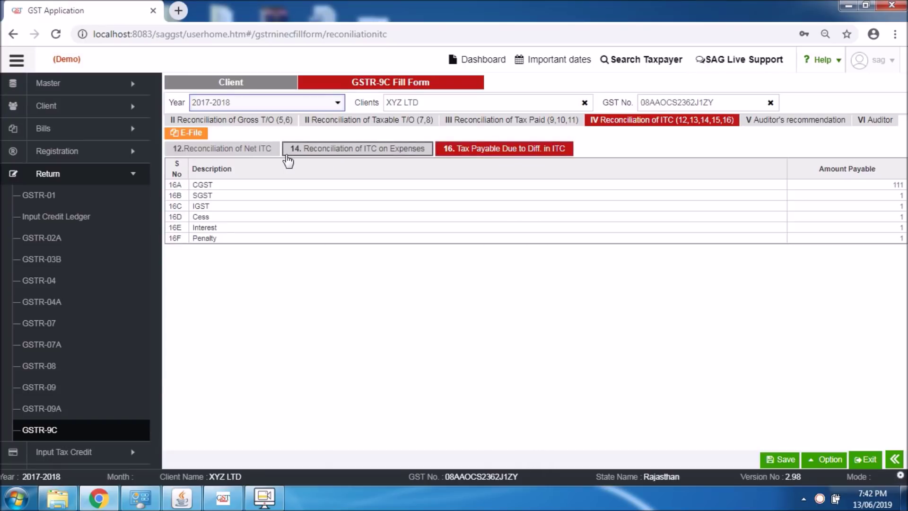
{"action": "left_click", "coordinate": [250, 150]}
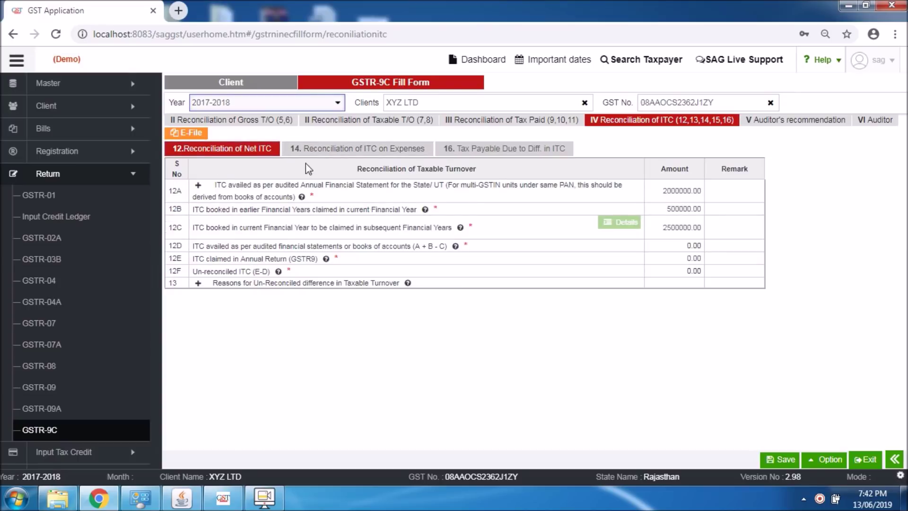
{"action": "left_click", "coordinate": [314, 150]}
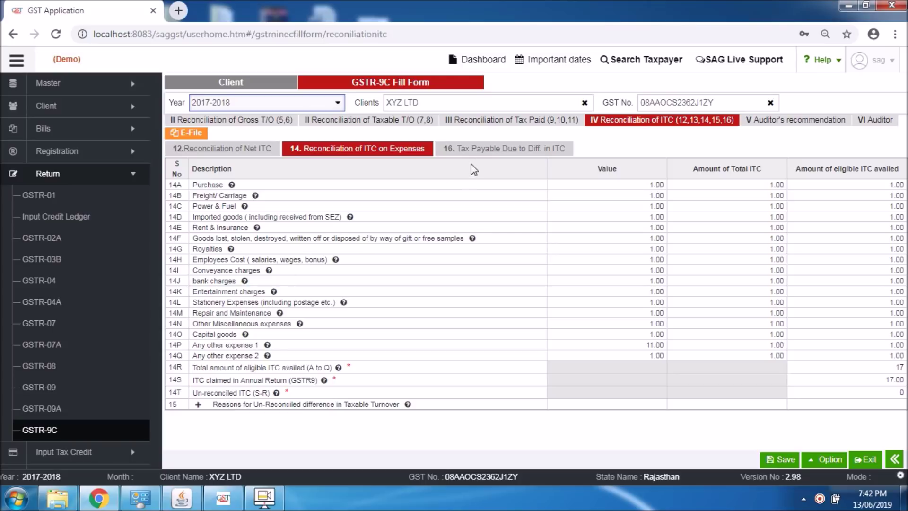
{"action": "left_click", "coordinate": [478, 151]}
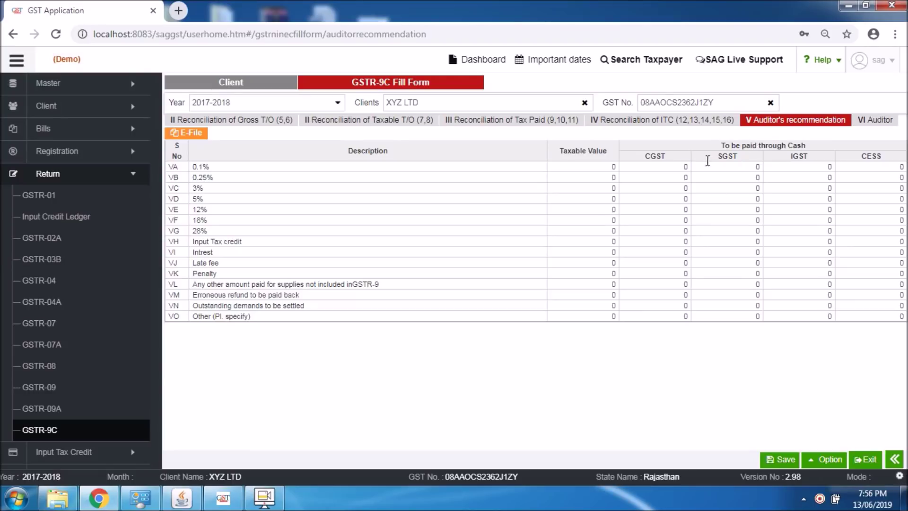
- Check the 0.25% and 18% taxable value fields in the auditor's recommendation and open the Auditor section
{"action": "left_click", "coordinate": [575, 178]}
{"action": "left_click", "coordinate": [576, 219]}
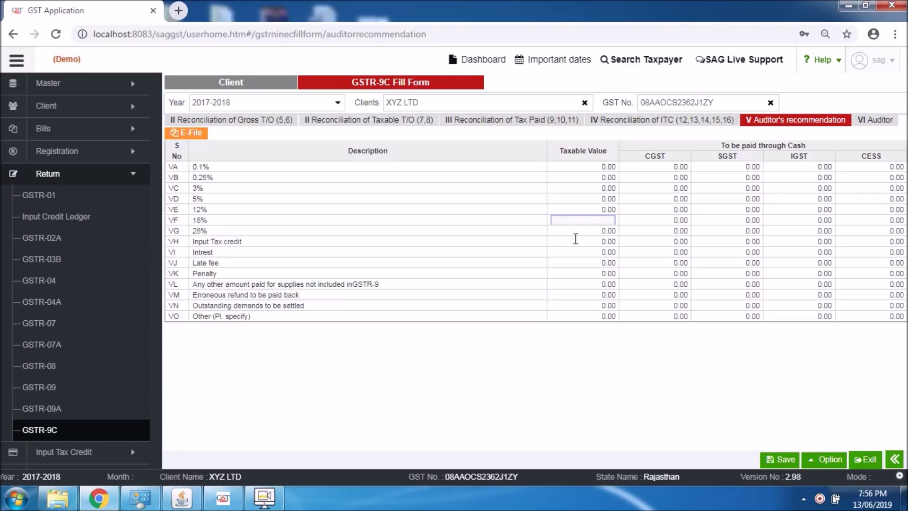
{"action": "left_click", "coordinate": [869, 121]}
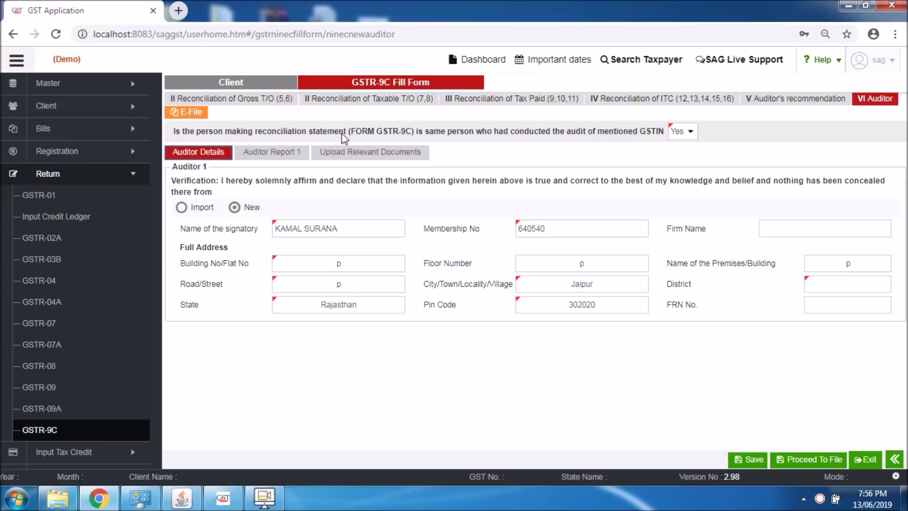
- Switch the same-auditor question to No to examine the Auditor 2 fields, and restore the answer to Yes
{"action": "left_click", "coordinate": [689, 131]}
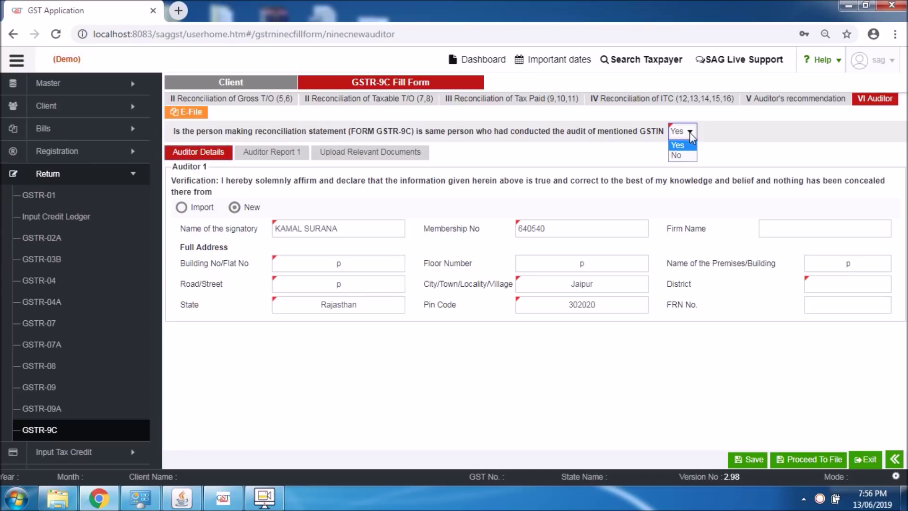
{"action": "left_click", "coordinate": [690, 147]}
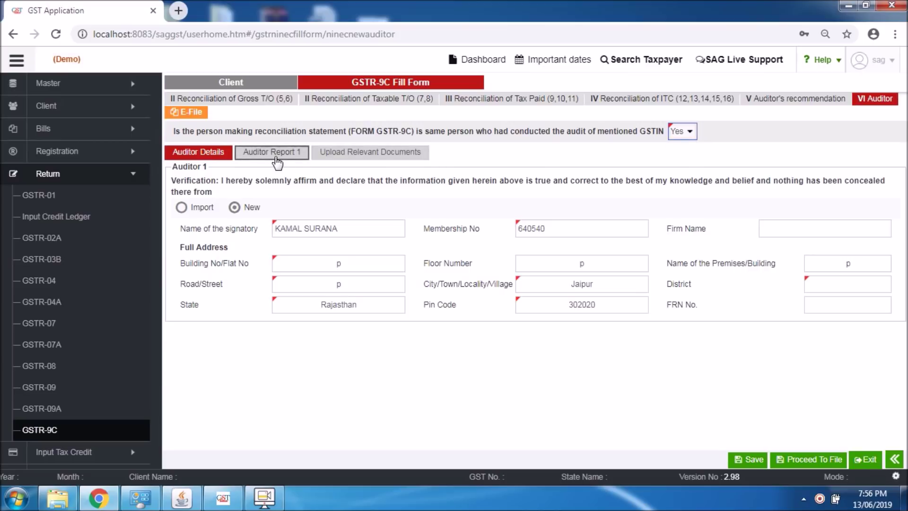
{"action": "left_click", "coordinate": [690, 133]}
{"action": "left_click", "coordinate": [687, 160]}
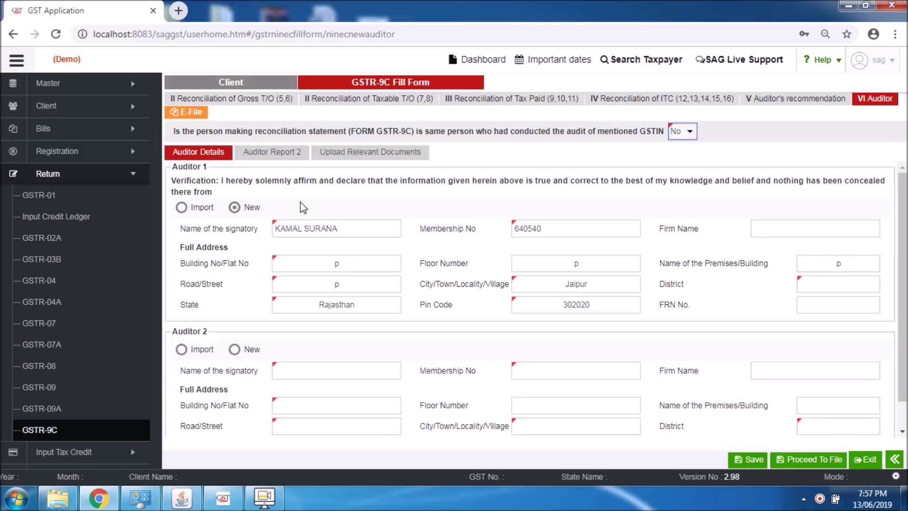
{"action": "scroll", "coordinate": [300, 203], "scroll_direction": "down", "scroll_amount": 1}
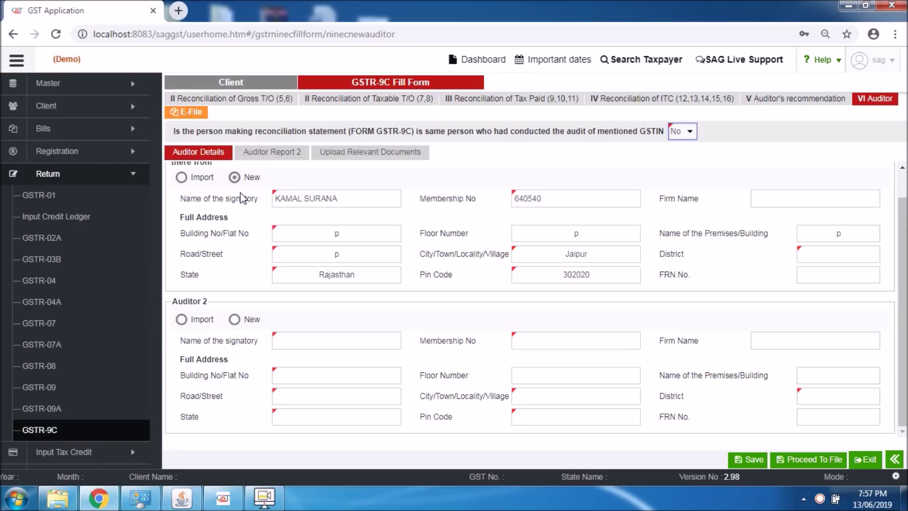
{"action": "scroll", "coordinate": [244, 198], "scroll_direction": "up", "scroll_amount": 1}
{"action": "left_click", "coordinate": [687, 134]}
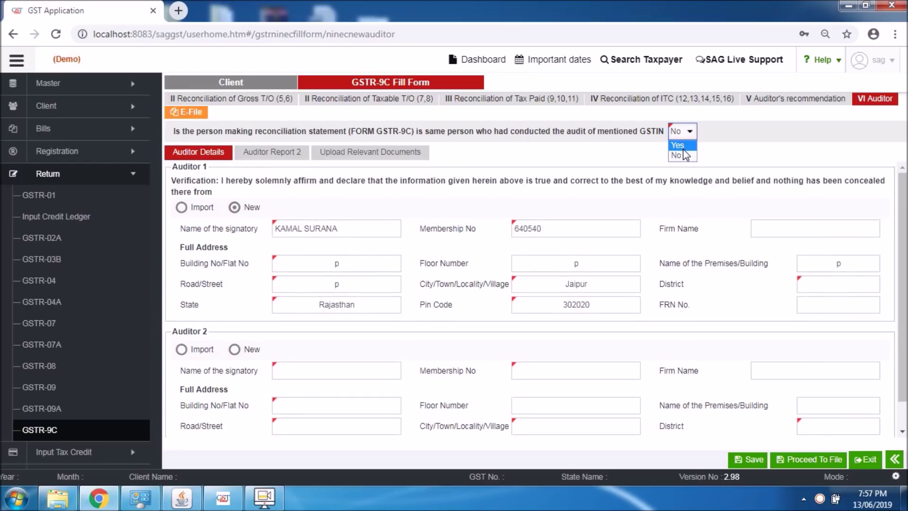
{"action": "left_click", "coordinate": [677, 142]}
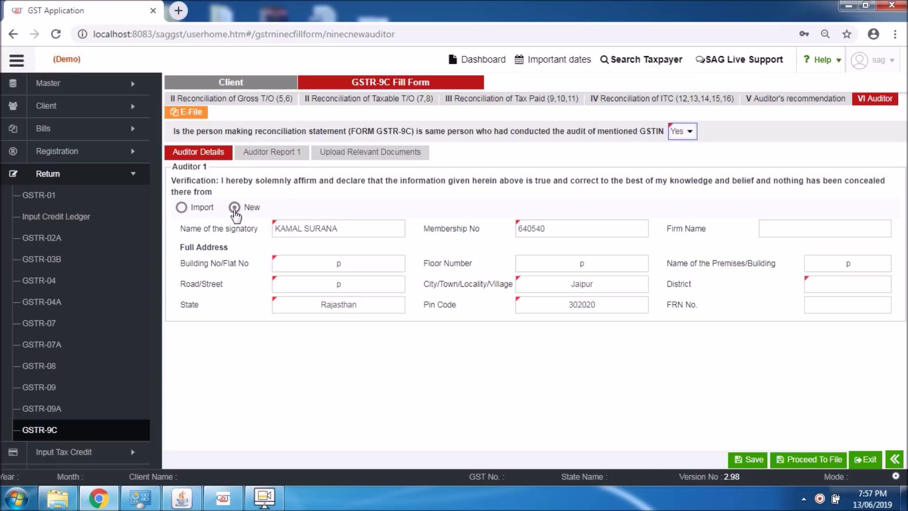
- Try importing Auditor 1 from the organisation list by selecting Ss infotech, and cancel the import
{"action": "left_click", "coordinate": [181, 208]}
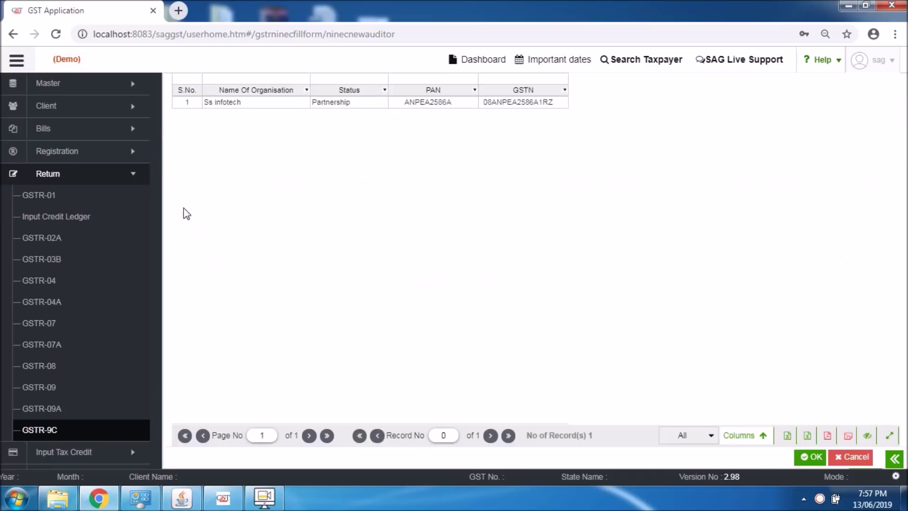
{"action": "left_click", "coordinate": [326, 103]}
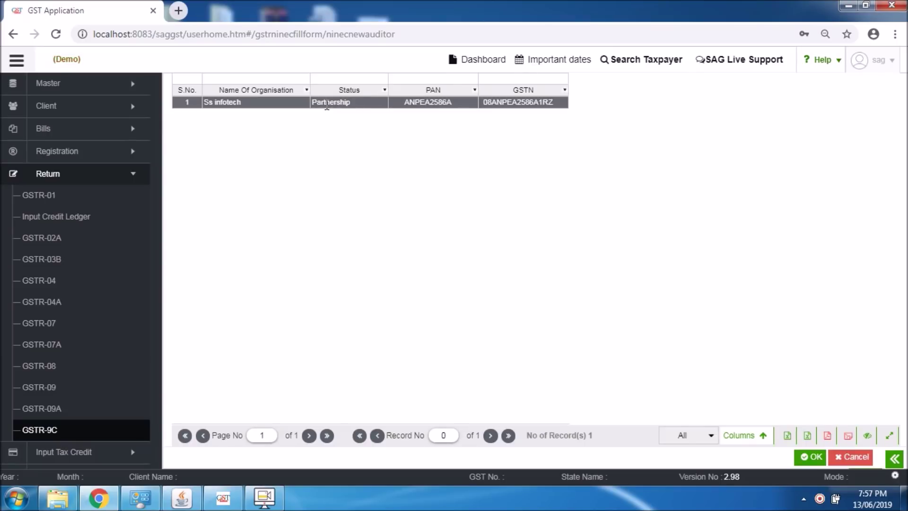
{"action": "left_click", "coordinate": [852, 457]}
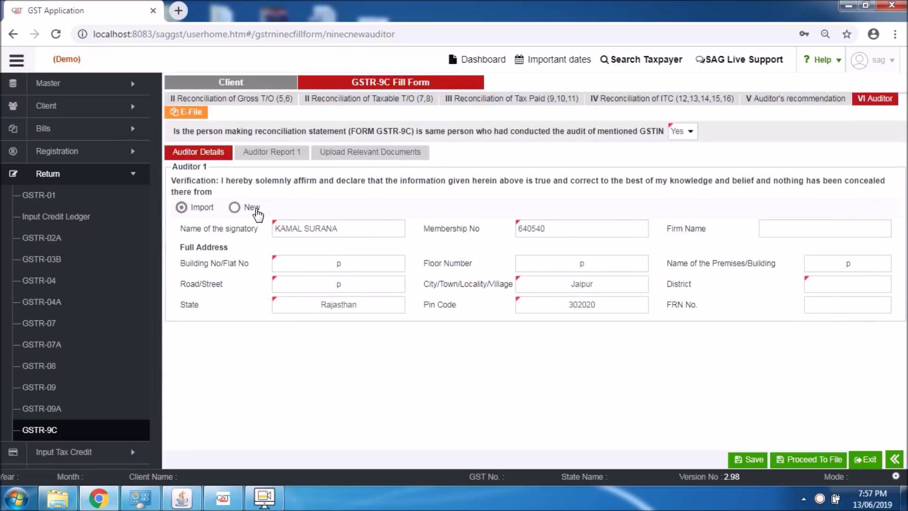
- Start a new auditor record with the status Individual, look over its profile form, and exit without entering data
{"action": "left_click", "coordinate": [234, 207]}
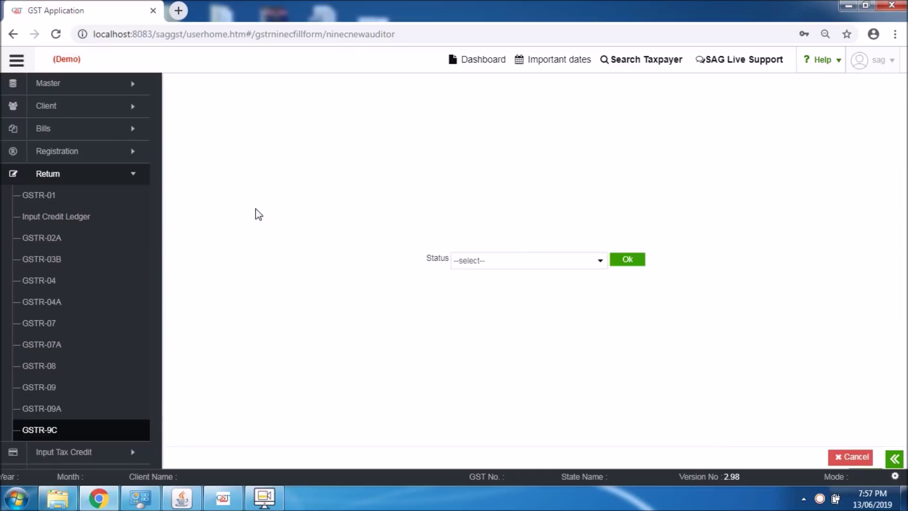
{"action": "left_click", "coordinate": [595, 260]}
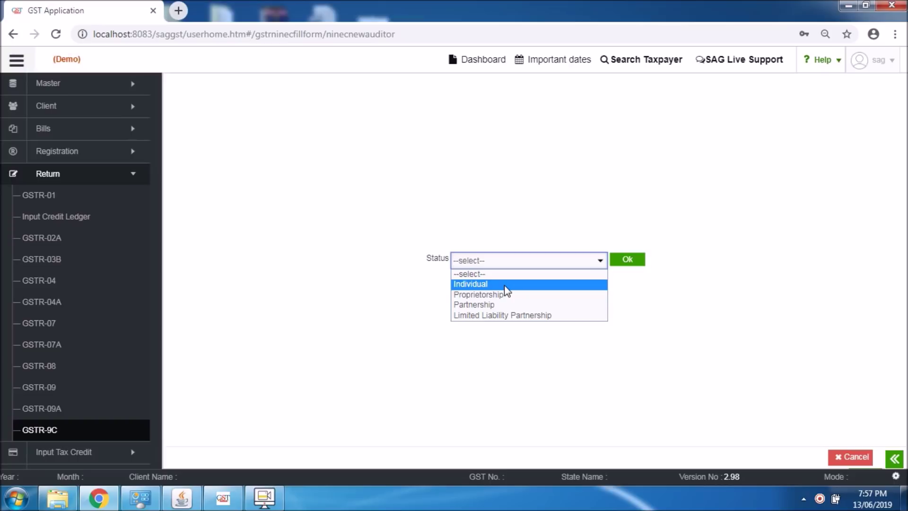
{"action": "left_click", "coordinate": [506, 286]}
{"action": "left_click", "coordinate": [622, 260]}
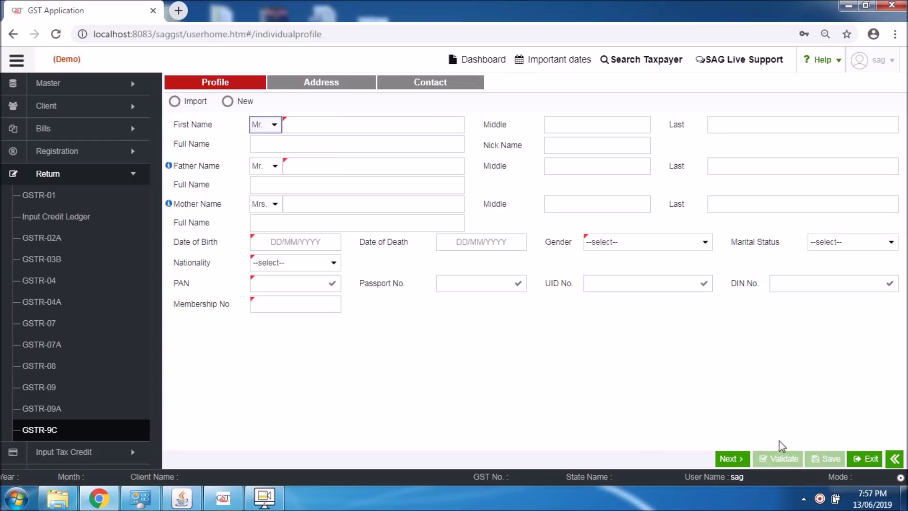
{"action": "left_click", "coordinate": [869, 459]}
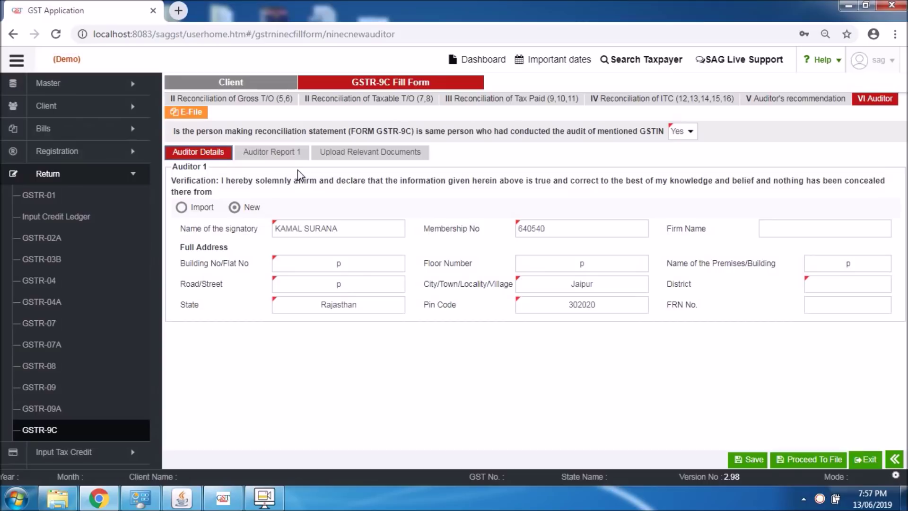
- Examine Auditor Report 1, including the account type options in point 1B and the remaining points through to the Qualifications table
{"action": "left_click", "coordinate": [253, 154]}
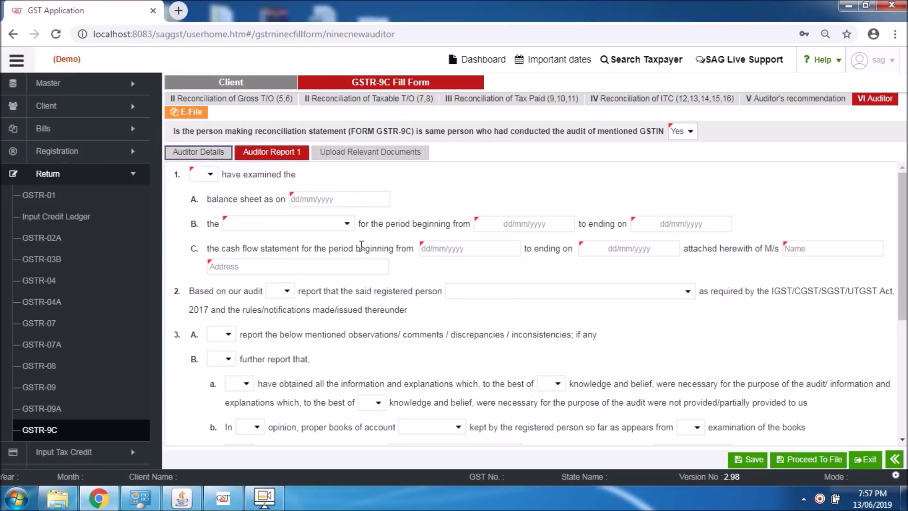
{"action": "left_click", "coordinate": [327, 223]}
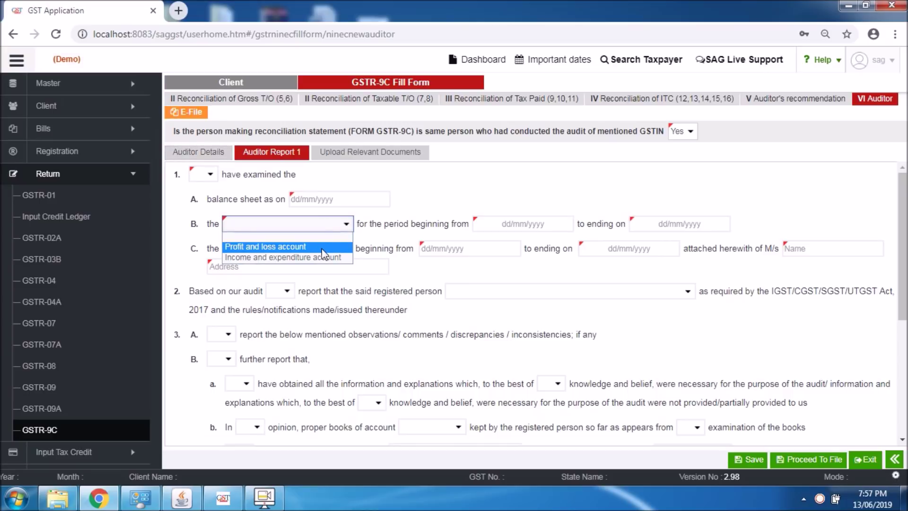
{"action": "left_click", "coordinate": [472, 191]}
{"action": "scroll", "coordinate": [457, 220], "scroll_direction": "down", "scroll_amount": 2}
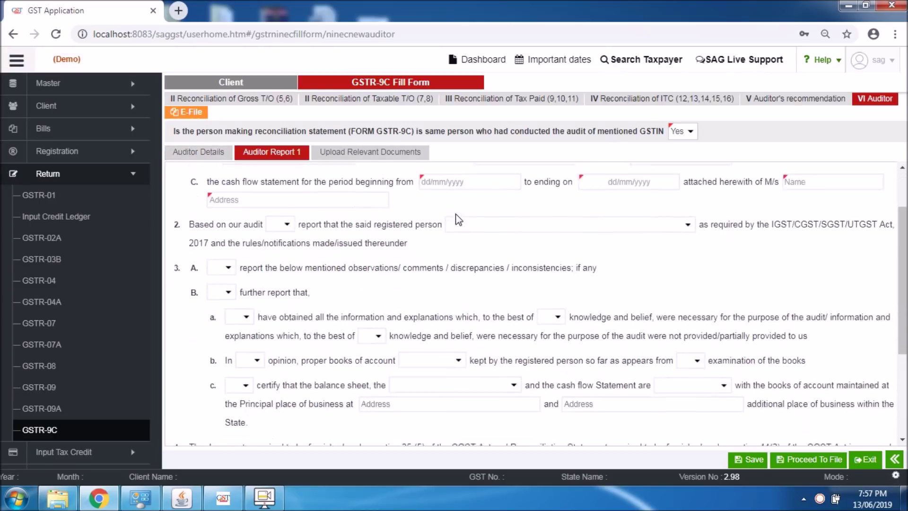
{"action": "scroll", "coordinate": [457, 220], "scroll_direction": "down", "scroll_amount": 2}
{"action": "scroll", "coordinate": [463, 237], "scroll_direction": "down", "scroll_amount": 3}
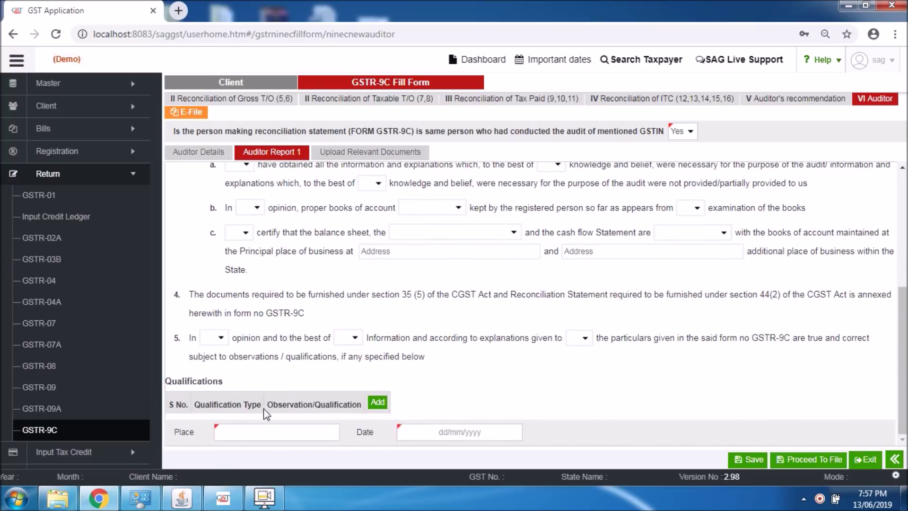
- Add a row to the Qualifications table with the qualification type 4.Observation/qualification in Form 9C
{"action": "left_click", "coordinate": [377, 402]}
{"action": "scroll", "coordinate": [473, 336], "scroll_direction": "down", "scroll_amount": 1}
{"action": "left_click", "coordinate": [420, 397]}
{"action": "left_click", "coordinate": [447, 344]}
{"action": "left_click", "coordinate": [416, 397]}
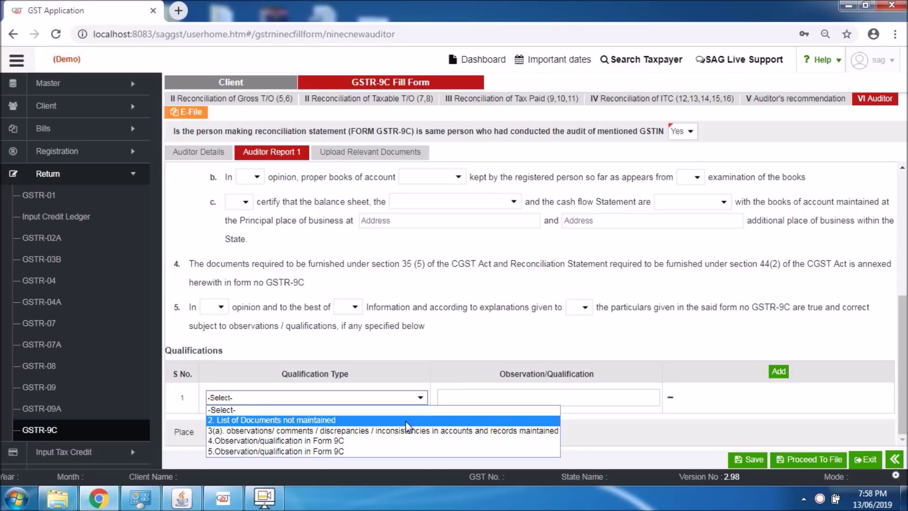
{"action": "left_click", "coordinate": [393, 440]}
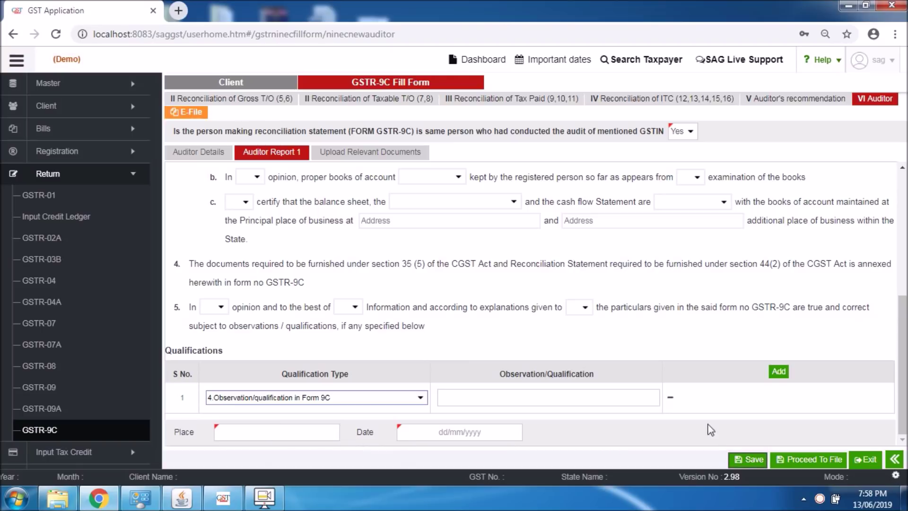
- Open the relevant documents upload section and accept the verification declaration
{"action": "left_click", "coordinate": [383, 153]}
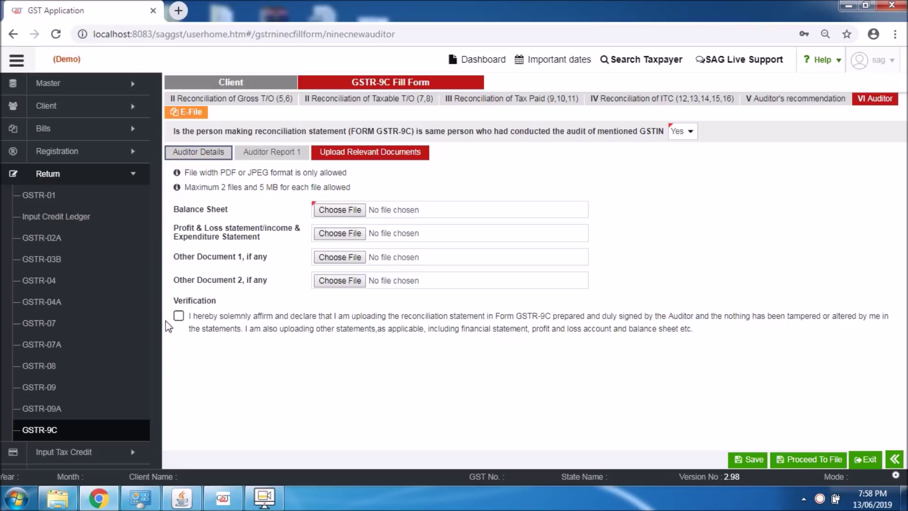
{"action": "left_click", "coordinate": [179, 317]}
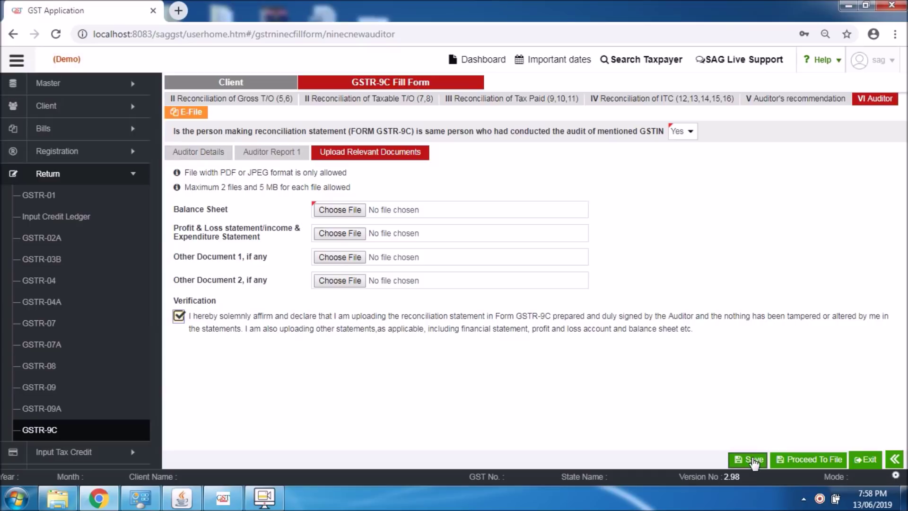
- Open the e-filing form, enter na as the Act, review the reconciliation summary and generate the GSTR-9C JSON file
{"action": "left_click", "coordinate": [201, 115]}
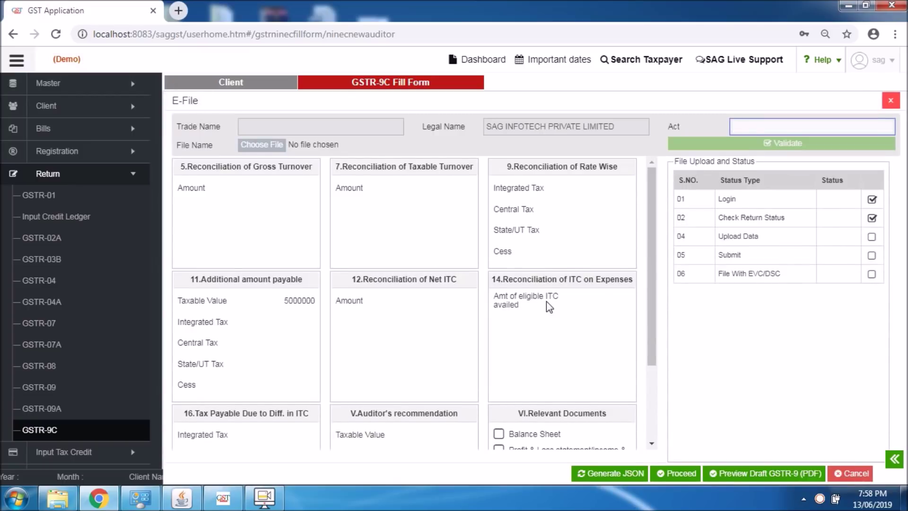
{"action": "left_click", "coordinate": [796, 109]}
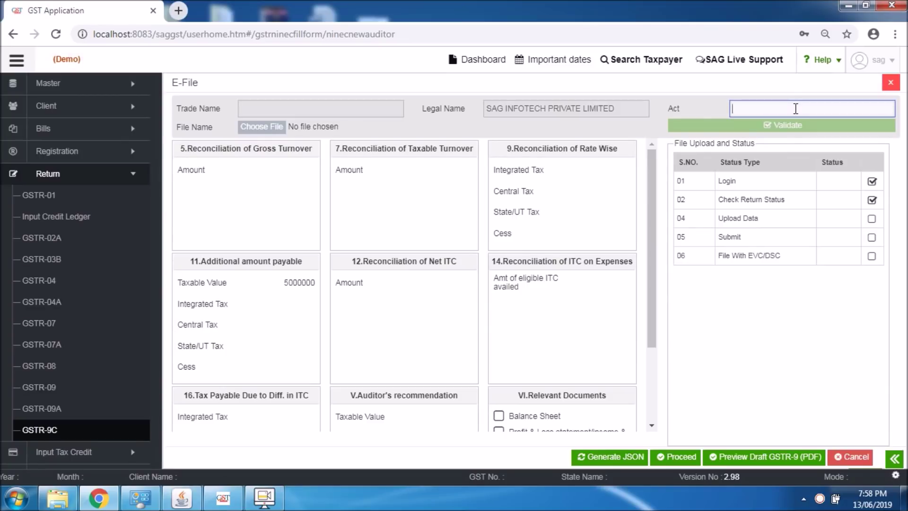
{"action": "type", "text": "na"}
{"action": "scroll", "coordinate": [527, 220], "scroll_direction": "down", "scroll_amount": 5}
{"action": "scroll", "coordinate": [526, 220], "scroll_direction": "up", "scroll_amount": 5}
{"action": "scroll", "coordinate": [526, 221], "scroll_direction": "down", "scroll_amount": 5}
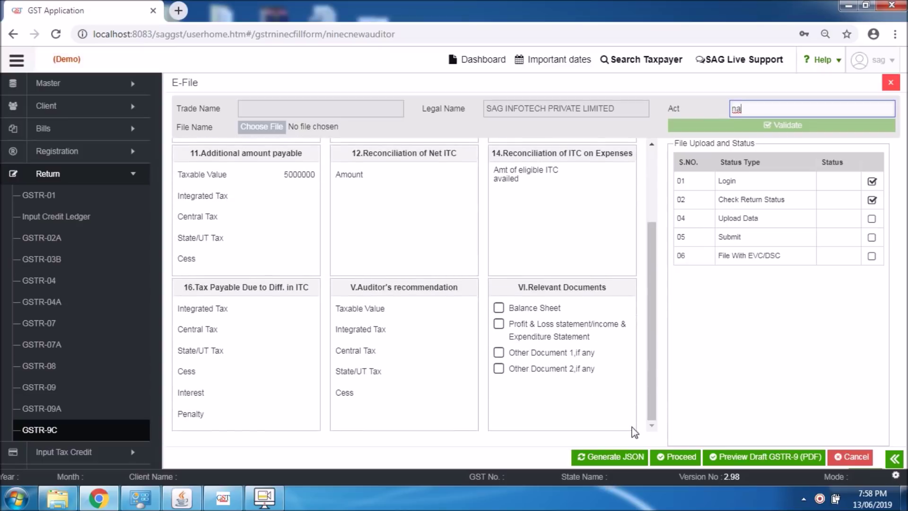
{"action": "left_click", "coordinate": [626, 457]}
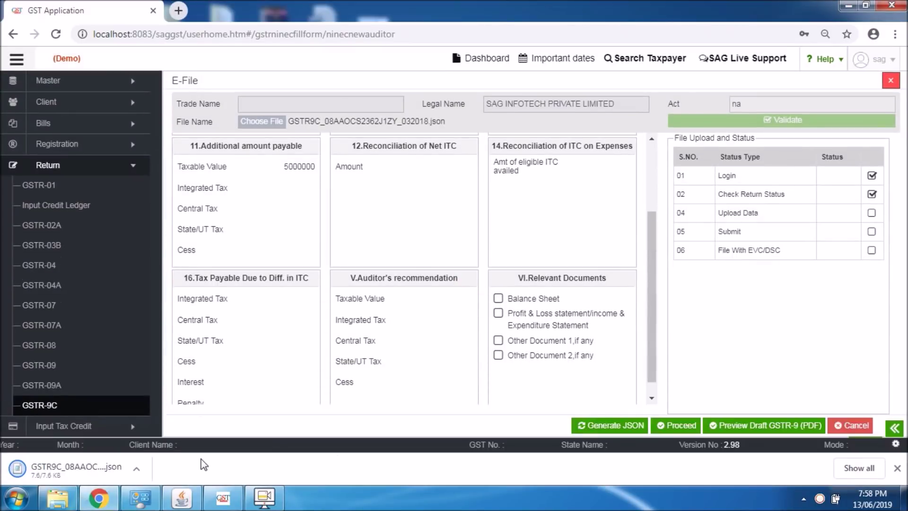
- Try to proceed with the e-filing with Upload Data selected, and cancel back to the Auditor section
{"action": "left_click", "coordinate": [674, 425]}
{"action": "left_click", "coordinate": [872, 213]}
{"action": "left_click", "coordinate": [676, 426]}
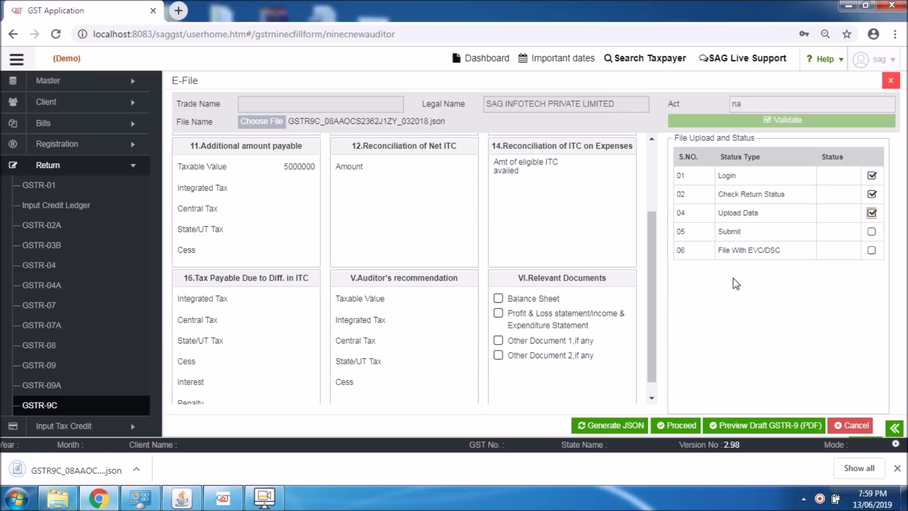
{"action": "left_click", "coordinate": [845, 427]}
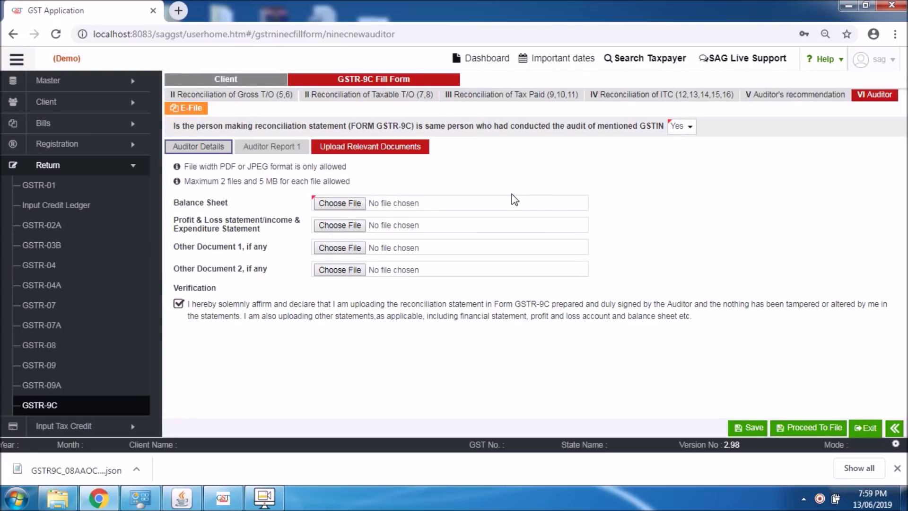